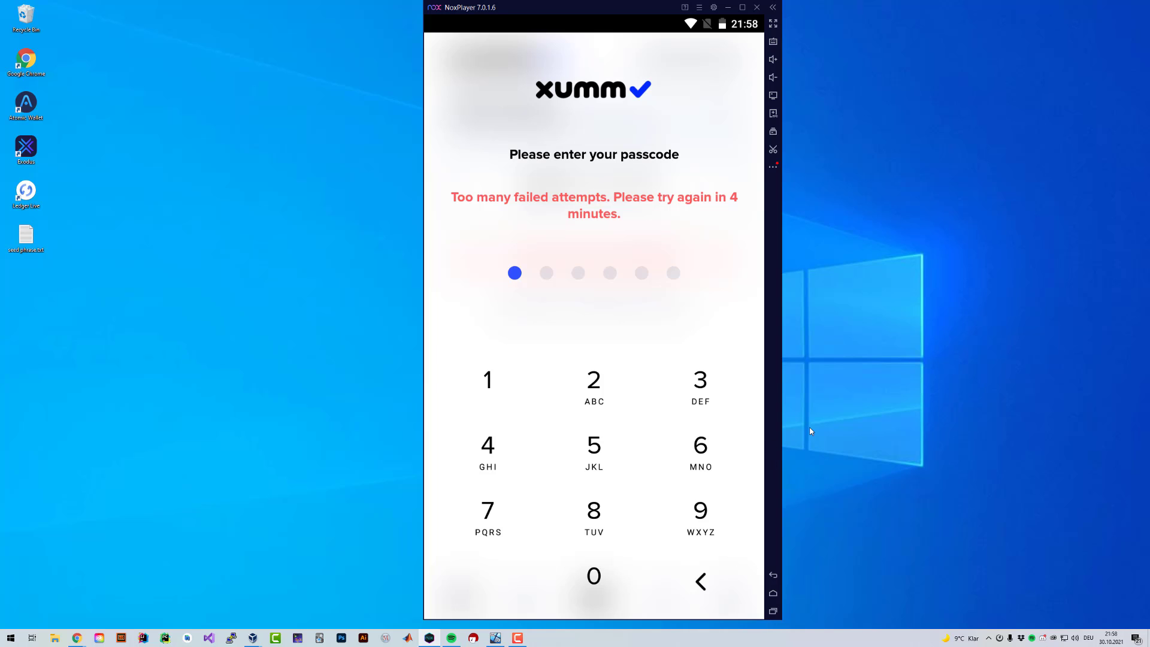
# Step: Open xrpaddress.org in a new Chrome tab and maximize the browser window
pyautogui.moveTo(78, 636)
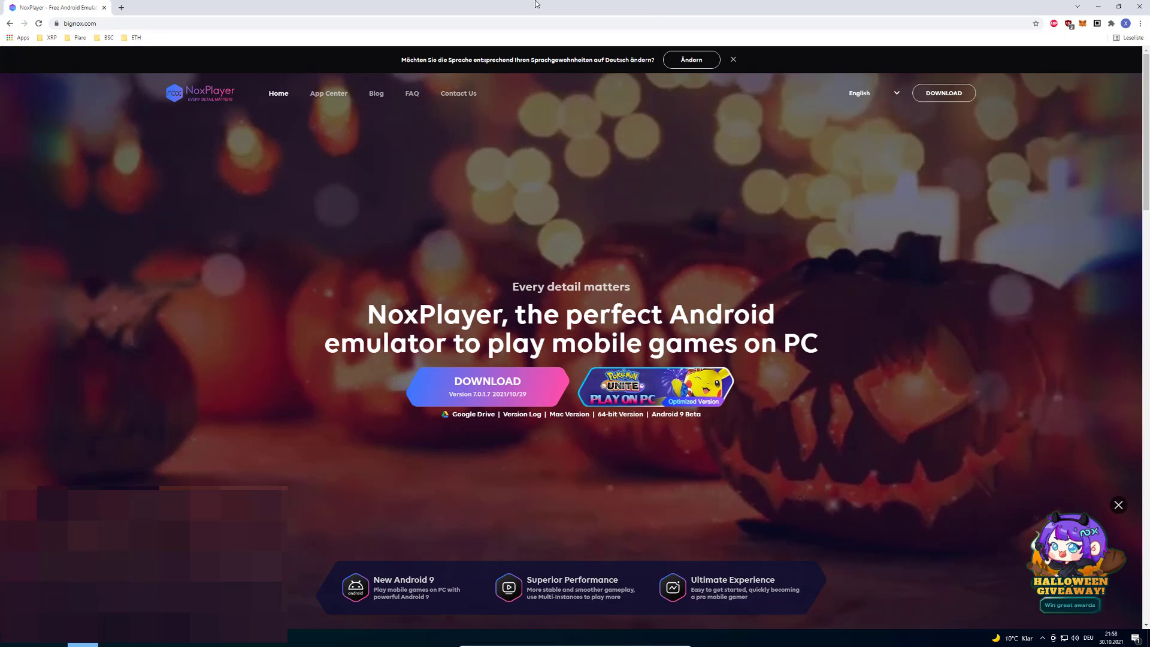
pyautogui.moveTo(573, 7); pyautogui.dragTo(573, 38)
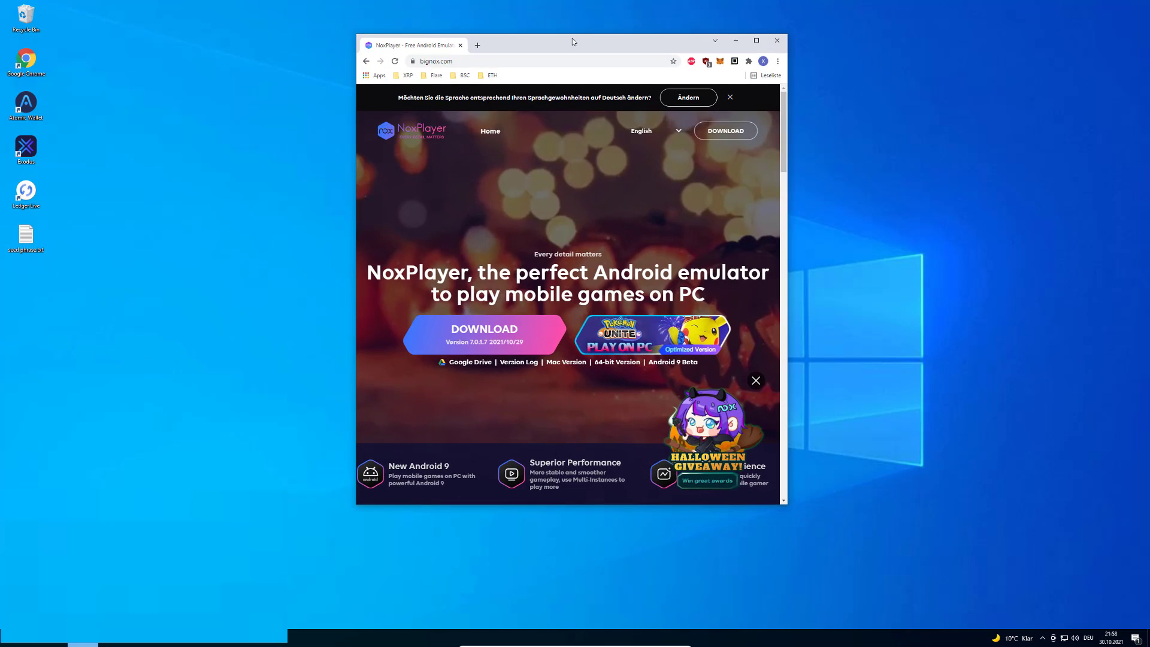
pyautogui.hotkey('ctrl', 't')
pyautogui.write('xrpad')
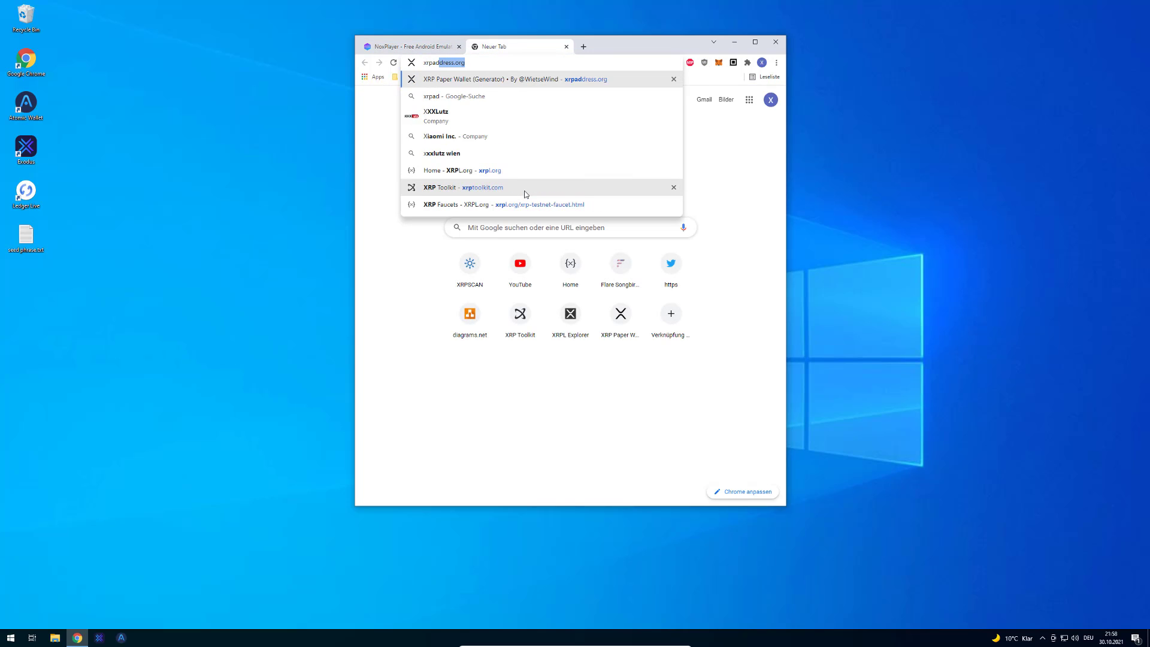
pyautogui.press('Return')
pyautogui.moveTo(635, 43); pyautogui.dragTo(635, 0)
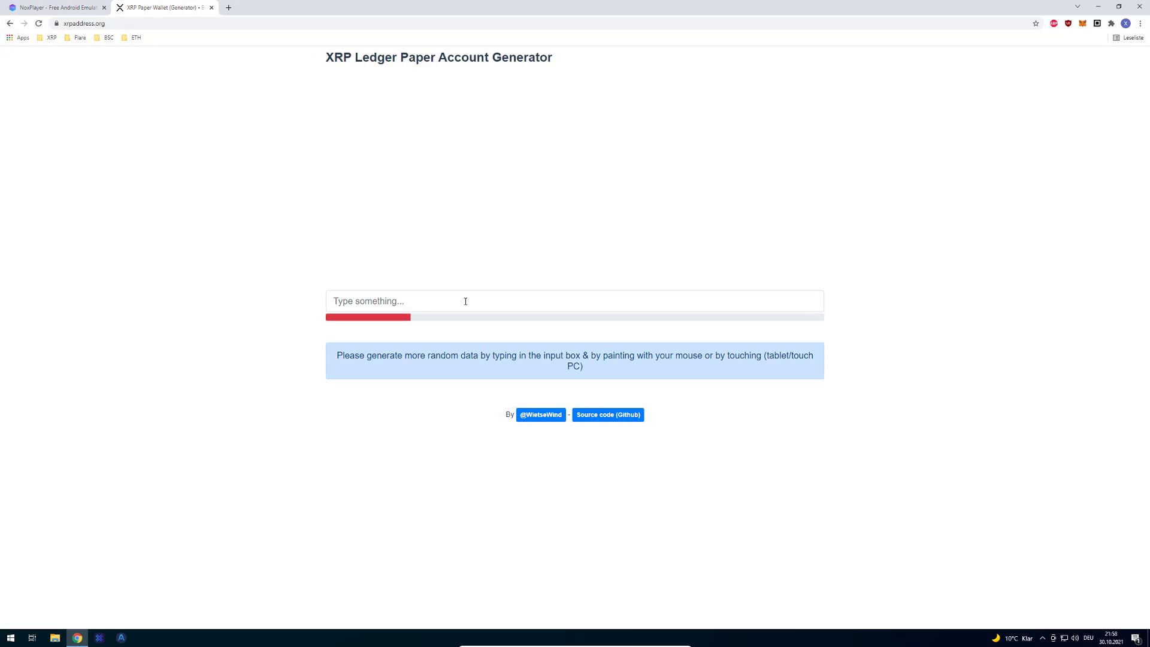
# Step: Type random characters into the generator until an account appears, then reveal and copy its secret
pyautogui.click(467, 301)
pyautogui.write('asdfasdf')
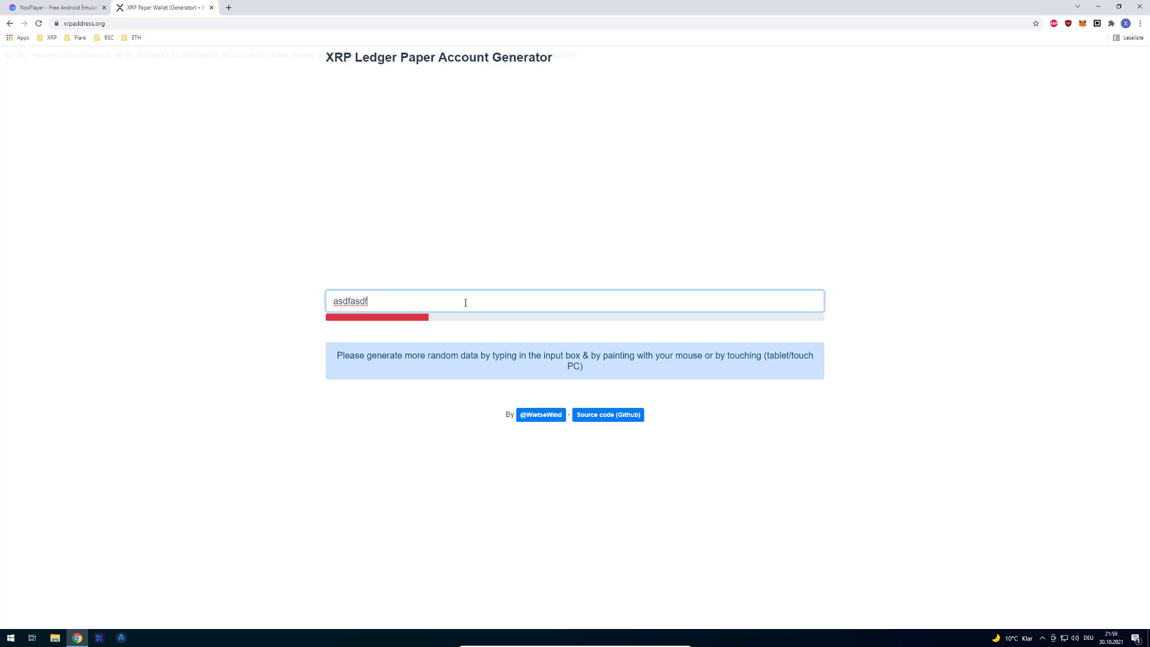
pyautogui.write('asdfasdfasdfasdfasdfasdfasdfasdfasdfasdfasdfasdfasdfasdfasdfasdfasdfasdfasdfasdfasdfasdfasdfasdfasdfasdfasdfasdf')
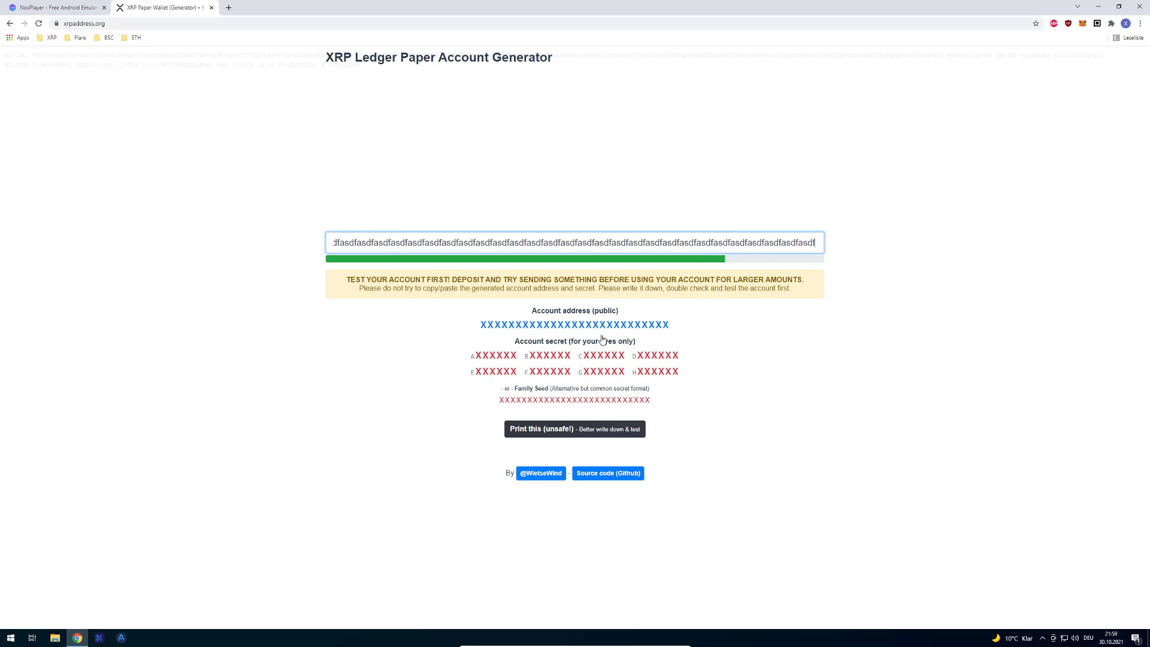
pyautogui.click(490, 364)
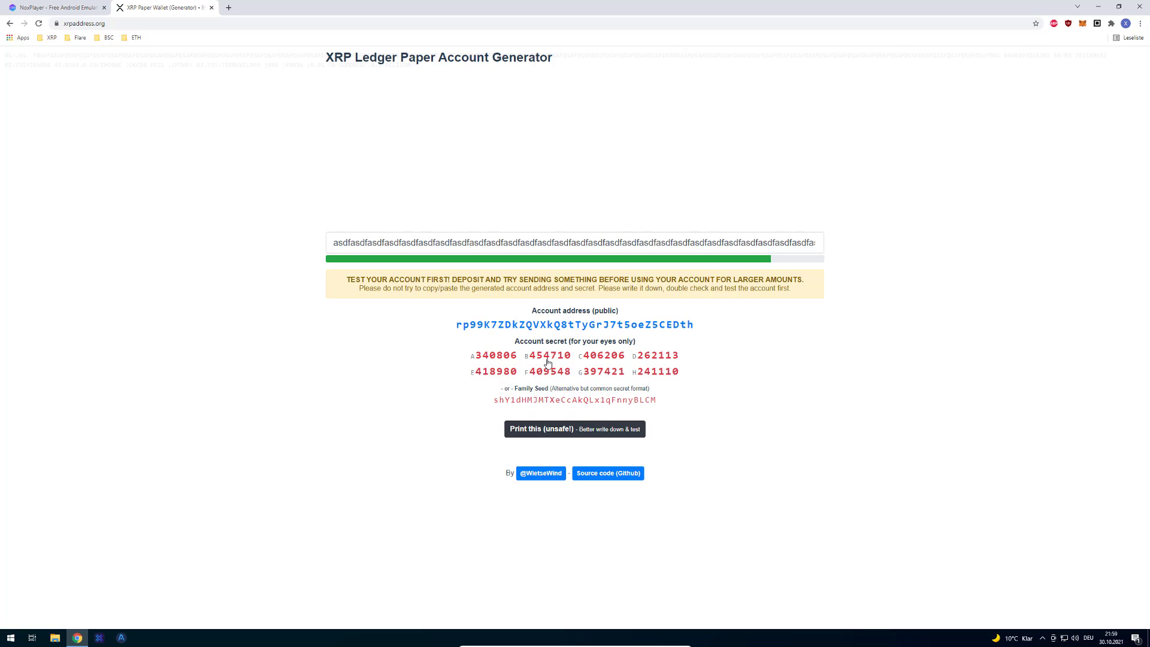
pyautogui.click(616, 357)
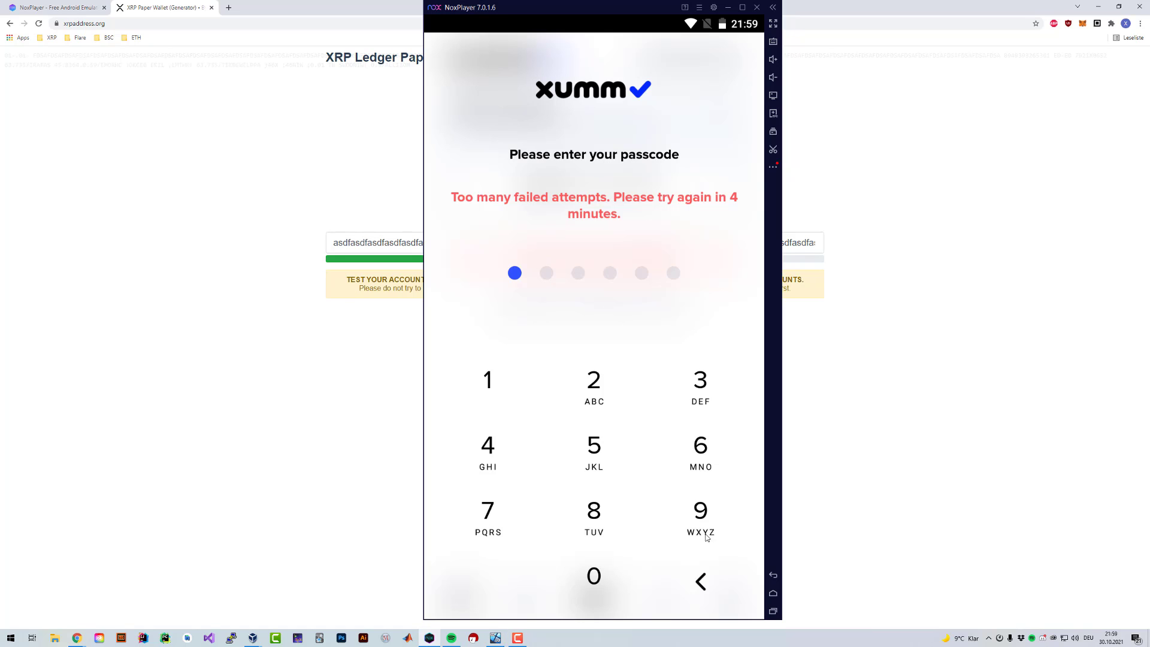
# Step: Close XUMM from its passcode screen and open its App-Details page
pyautogui.click(701, 581)
pyautogui.click(774, 593)
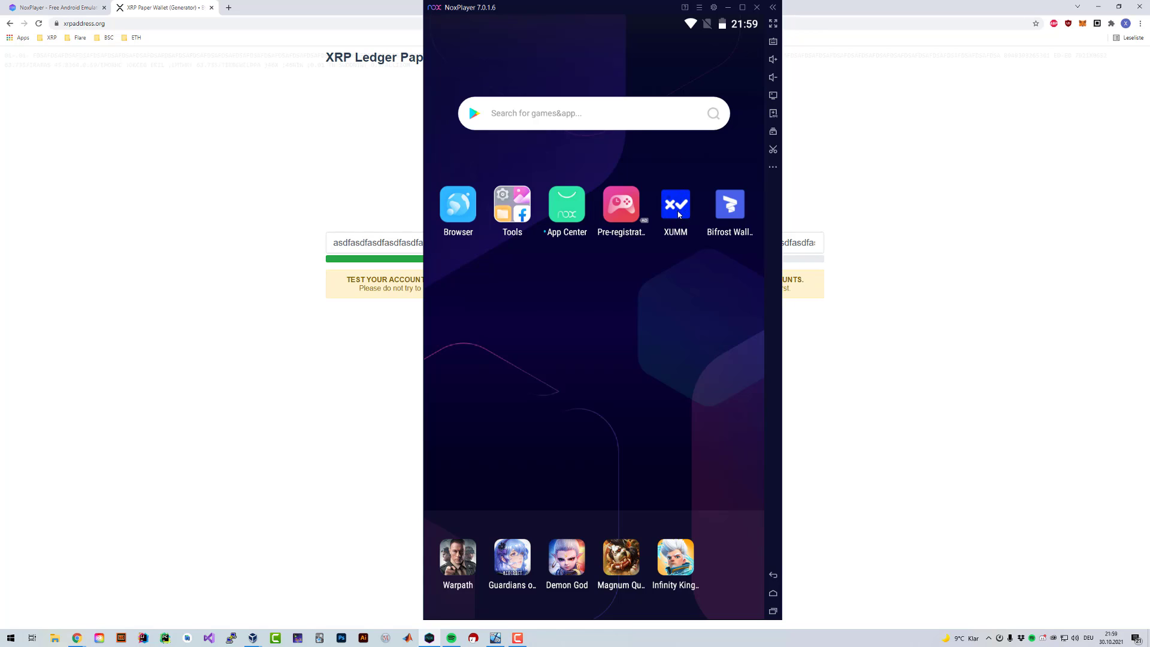
pyautogui.click(681, 214)
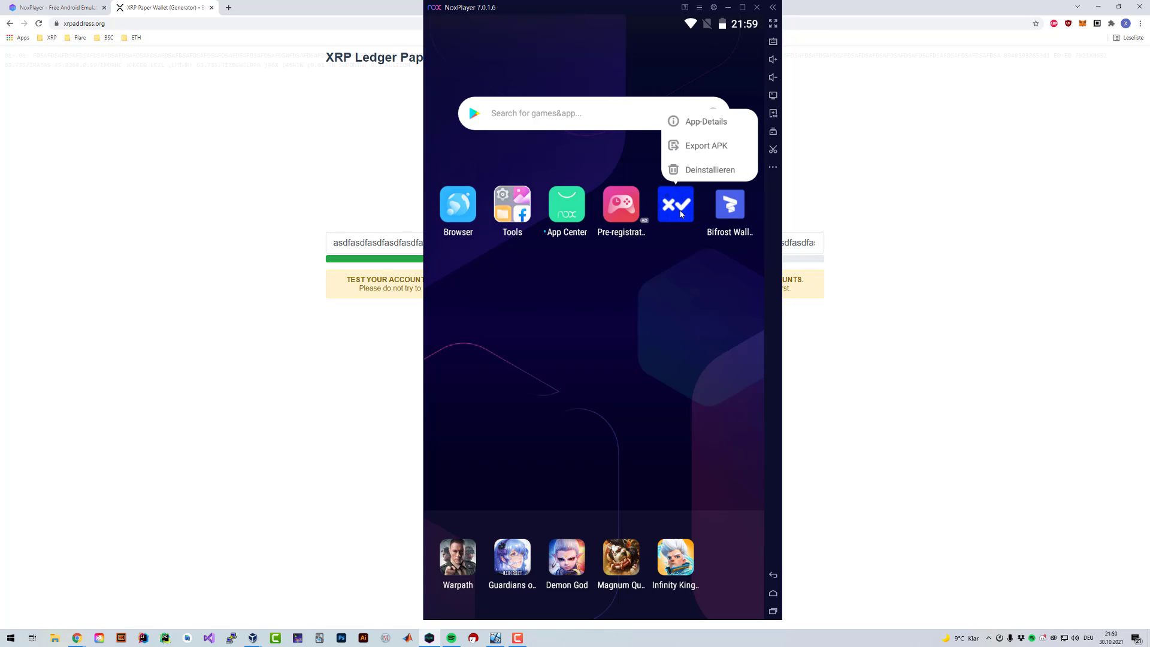
pyautogui.click(700, 123)
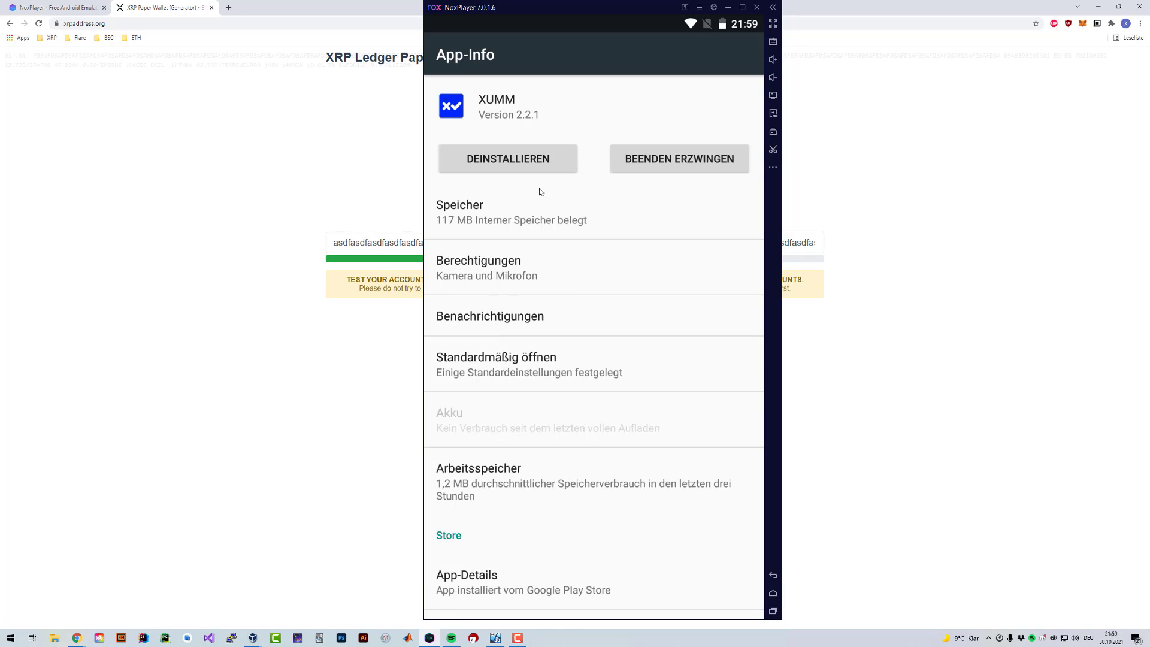
# Step: Delete all XUMM data under Speicher, confirm with OK, and relaunch XUMM from the home screen
pyautogui.click(518, 214)
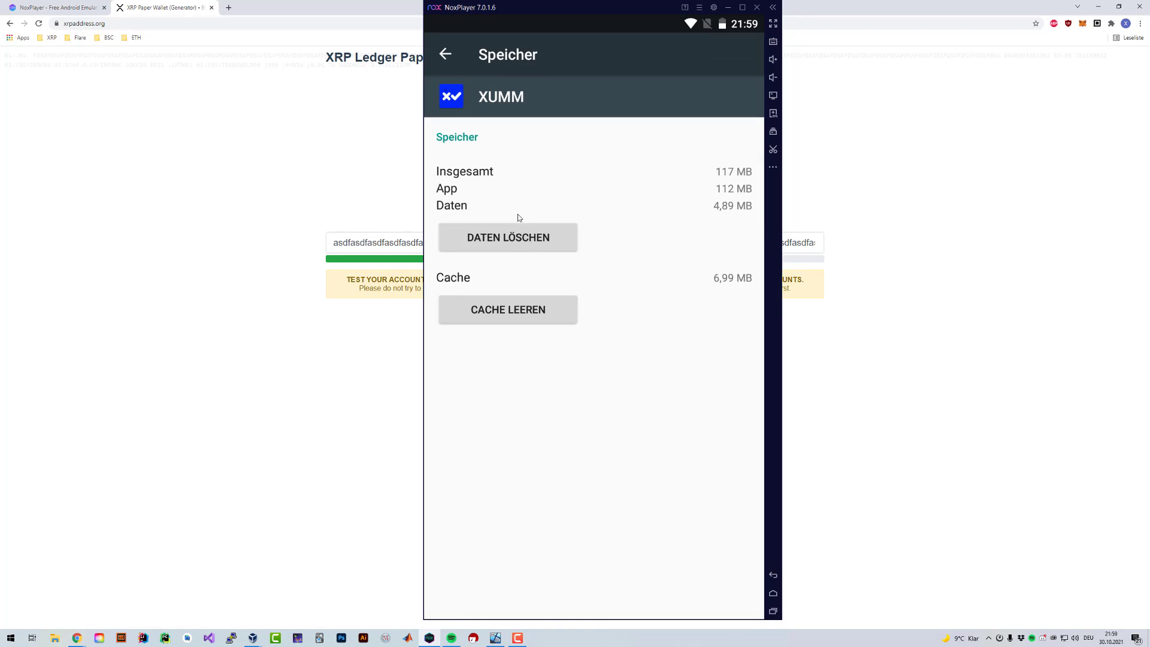
pyautogui.click(547, 238)
pyautogui.click(710, 368)
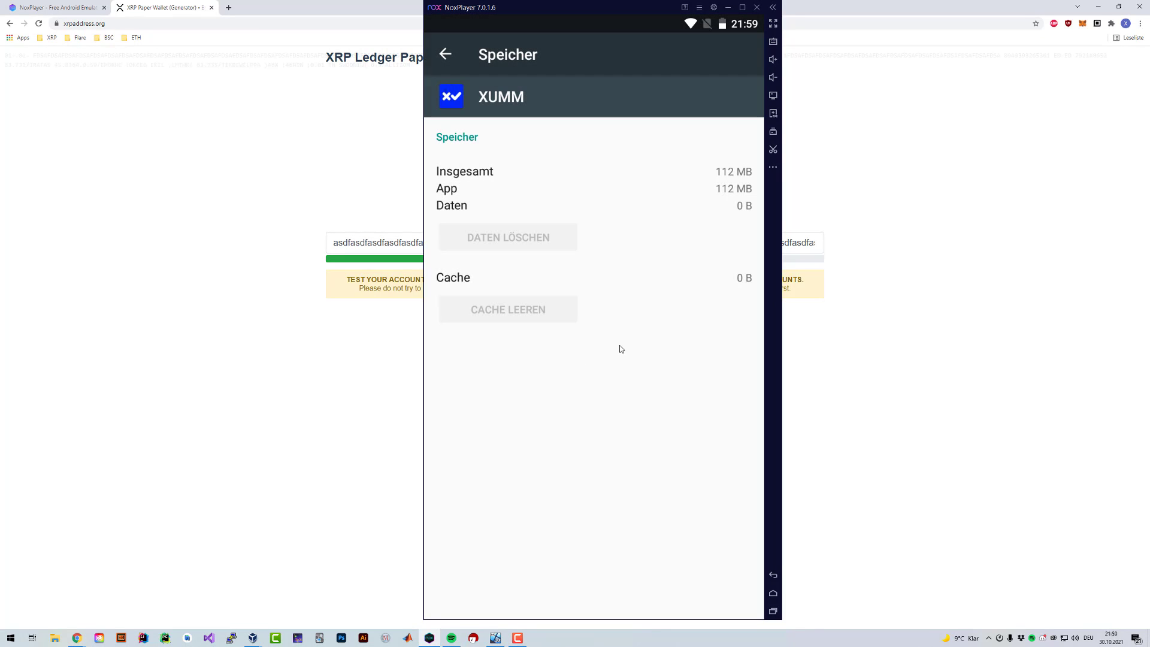
pyautogui.click(774, 594)
pyautogui.click(678, 208)
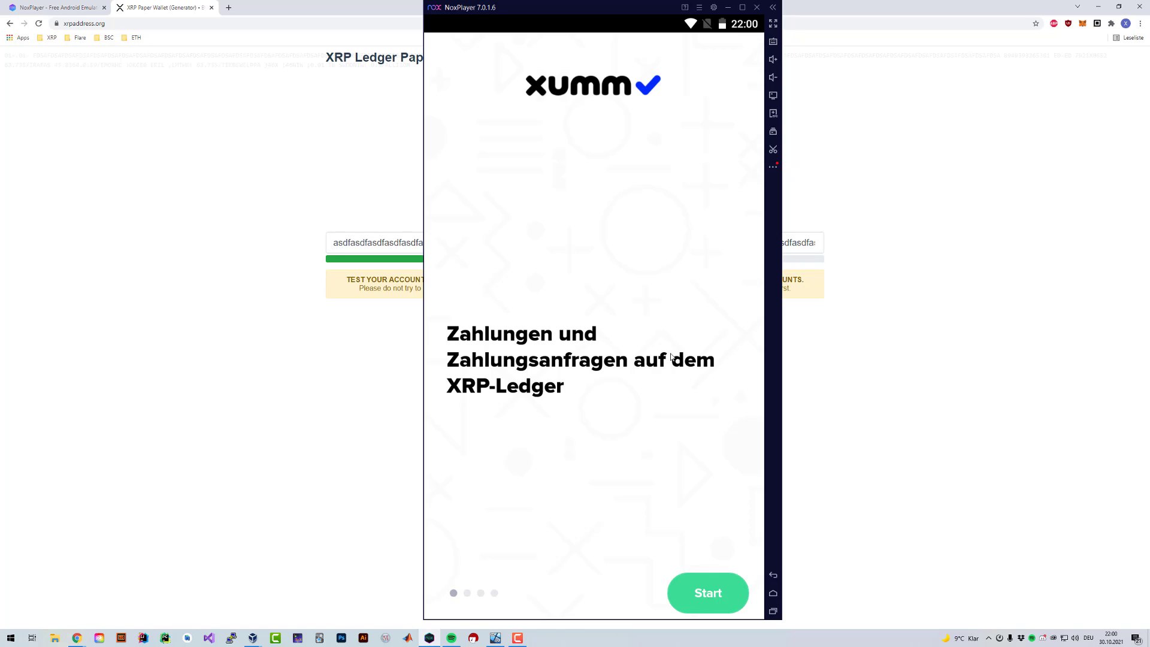
# Step: Move past XUMM's welcome screen and the passcode intro screen
pyautogui.click(707, 591)
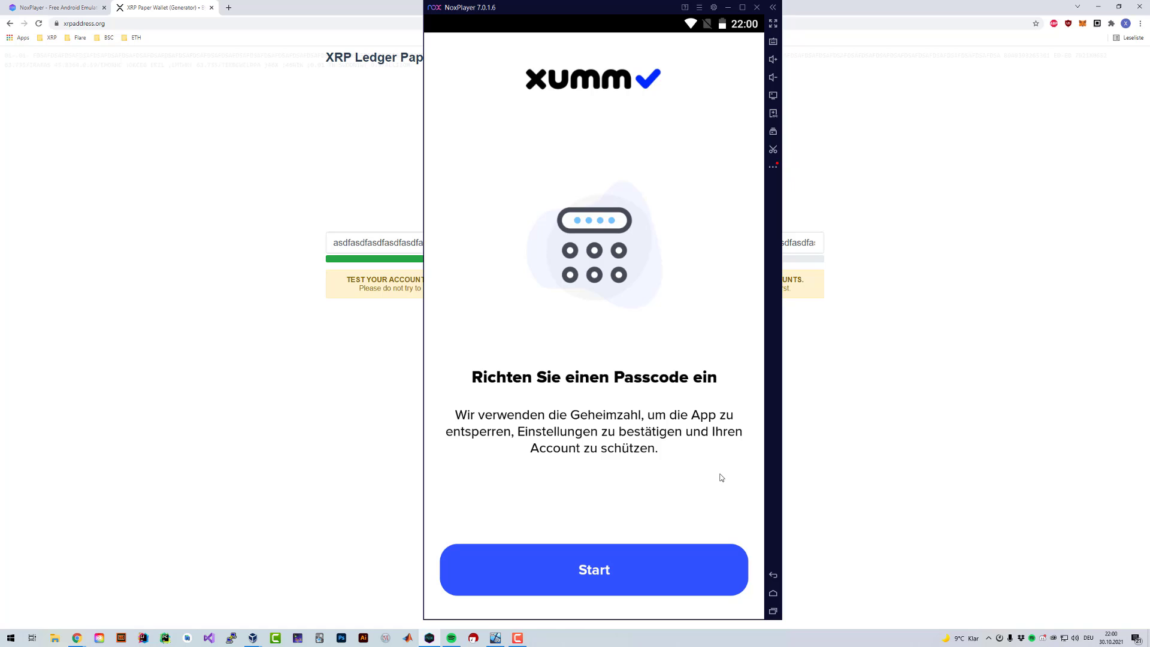
pyautogui.click(667, 563)
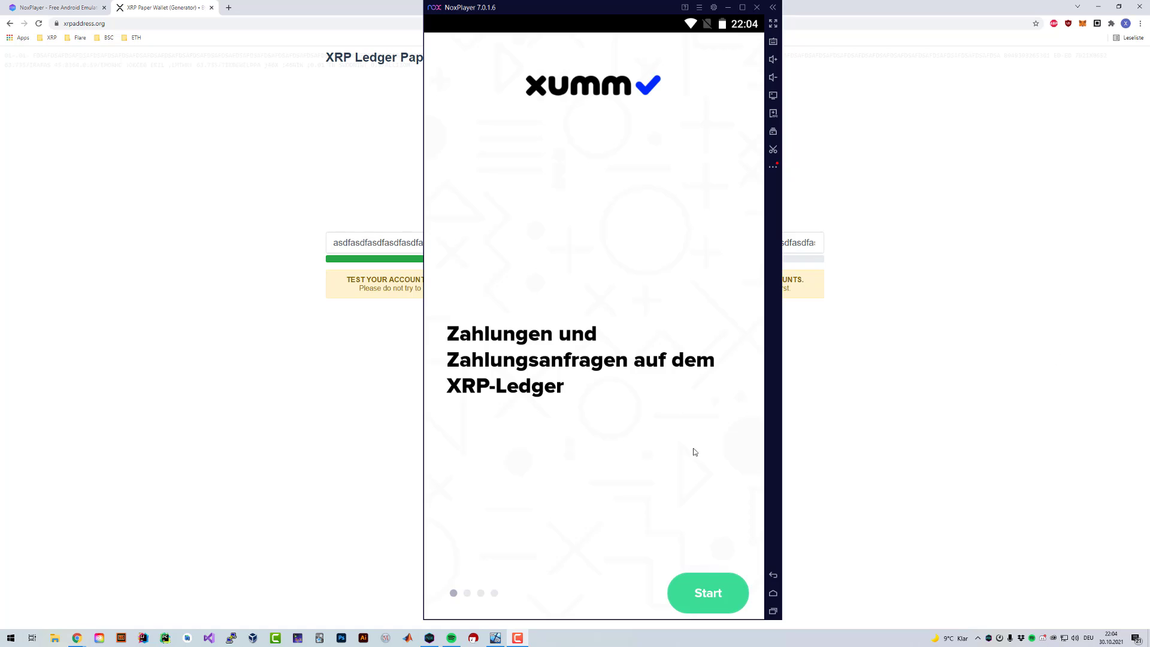
pyautogui.click(704, 599)
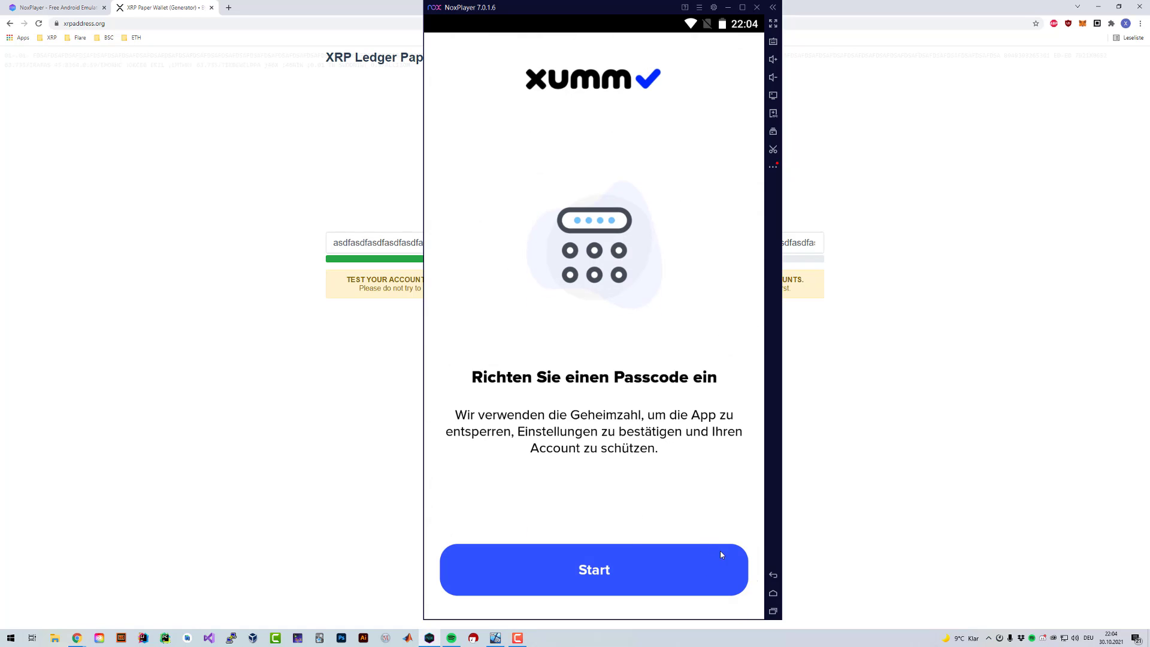
pyautogui.click(652, 563)
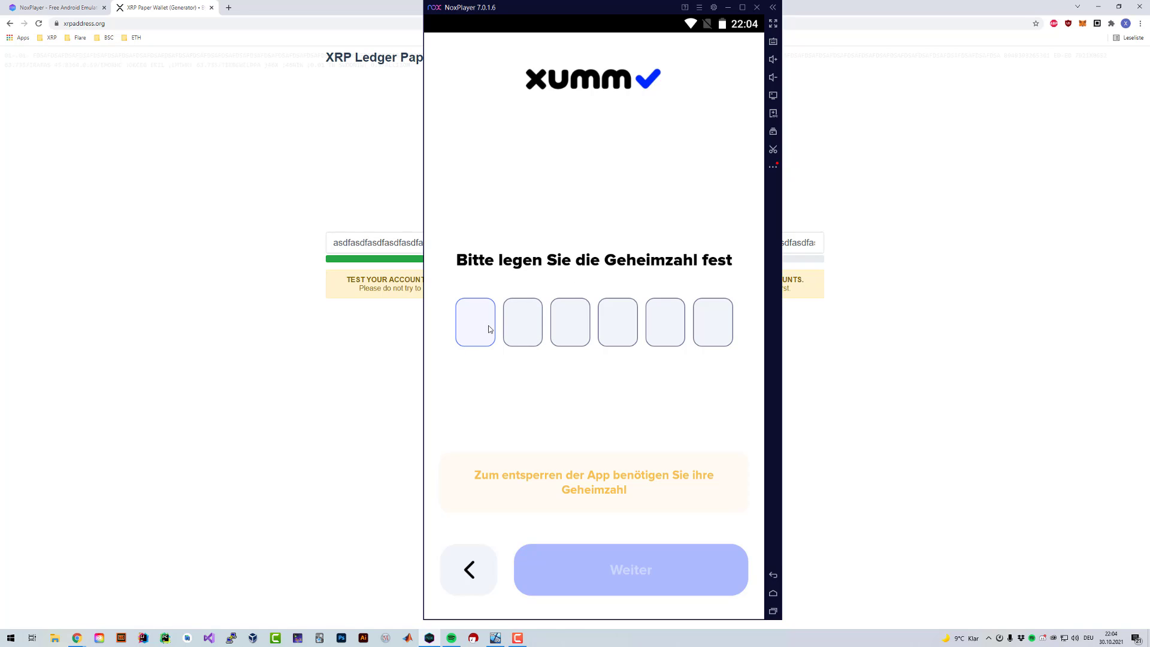
# Step: Enter a six-digit passcode, repeat it to confirm, and save it with Speichern
pyautogui.write('1111')
pyautogui.click(645, 558)
pyautogui.write('111111')
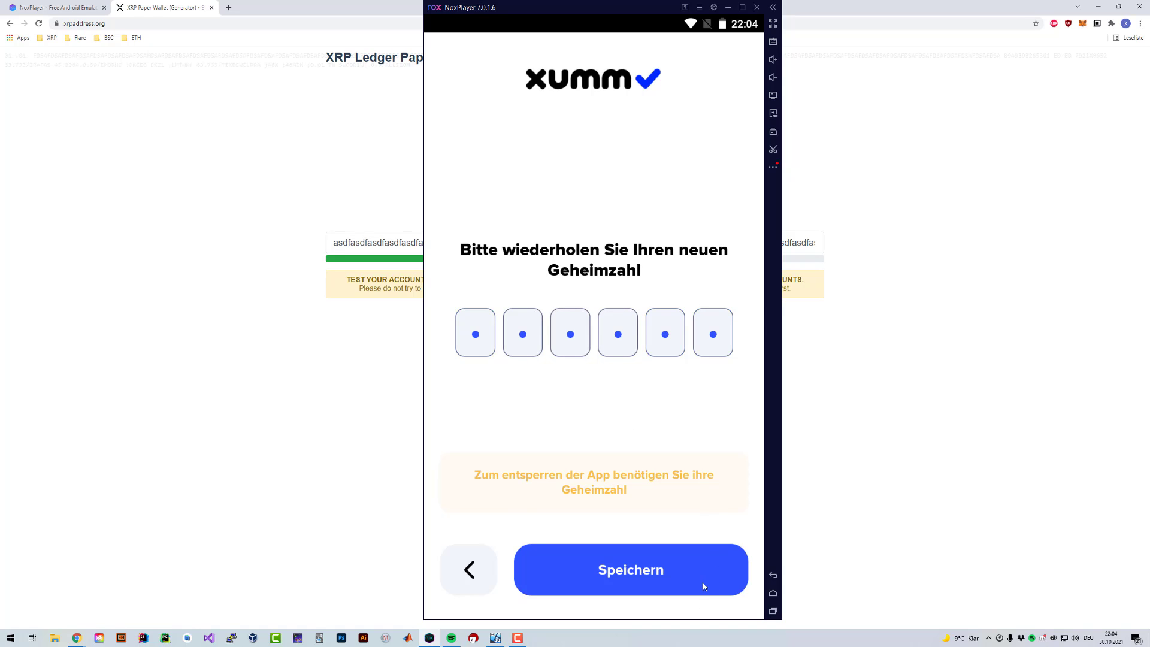
pyautogui.click(704, 587)
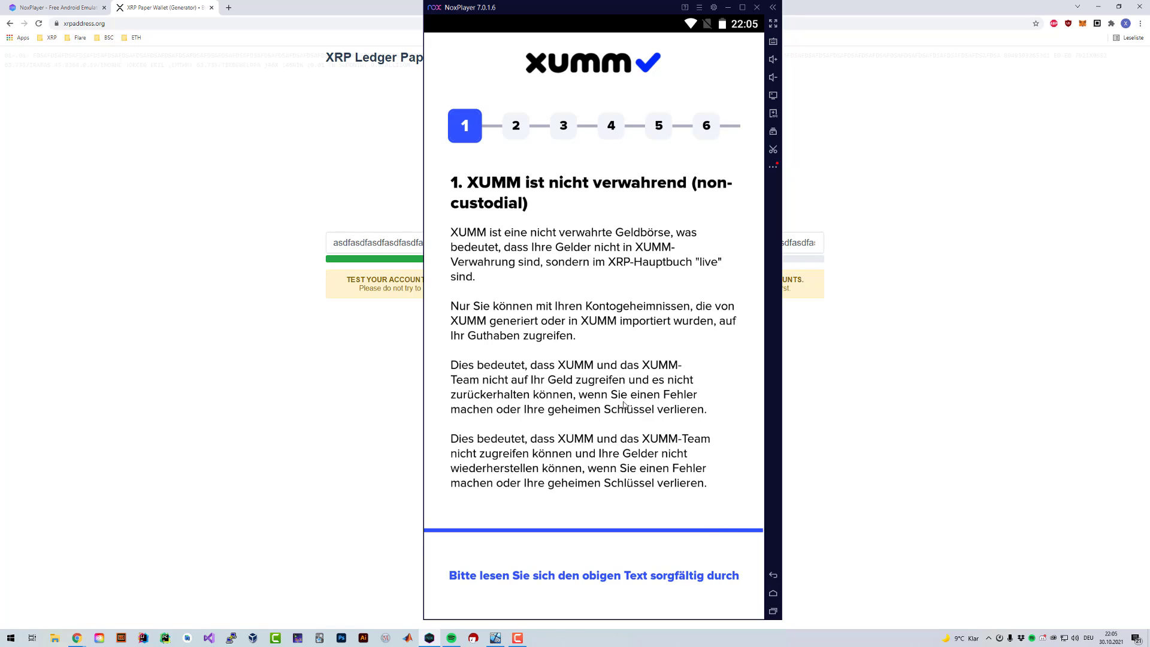
# Step: Tick Ich verstehe on step 1 (non-custodial) and step 2 (keep the secret key offline)
pyautogui.click(546, 576)
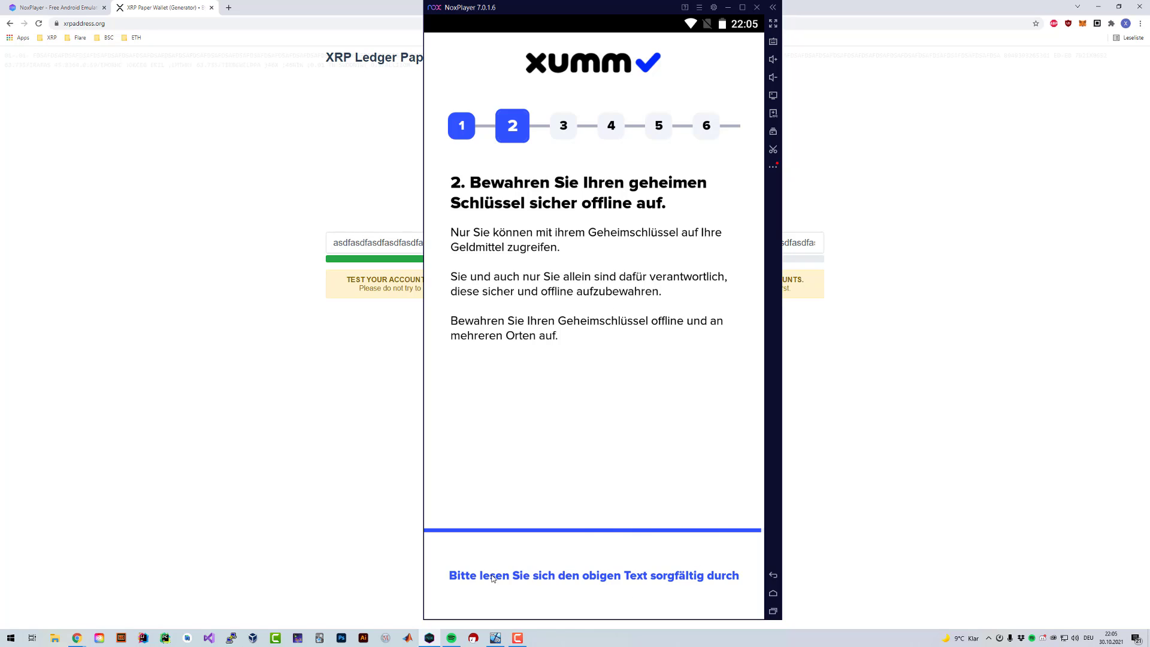
pyautogui.click(463, 576)
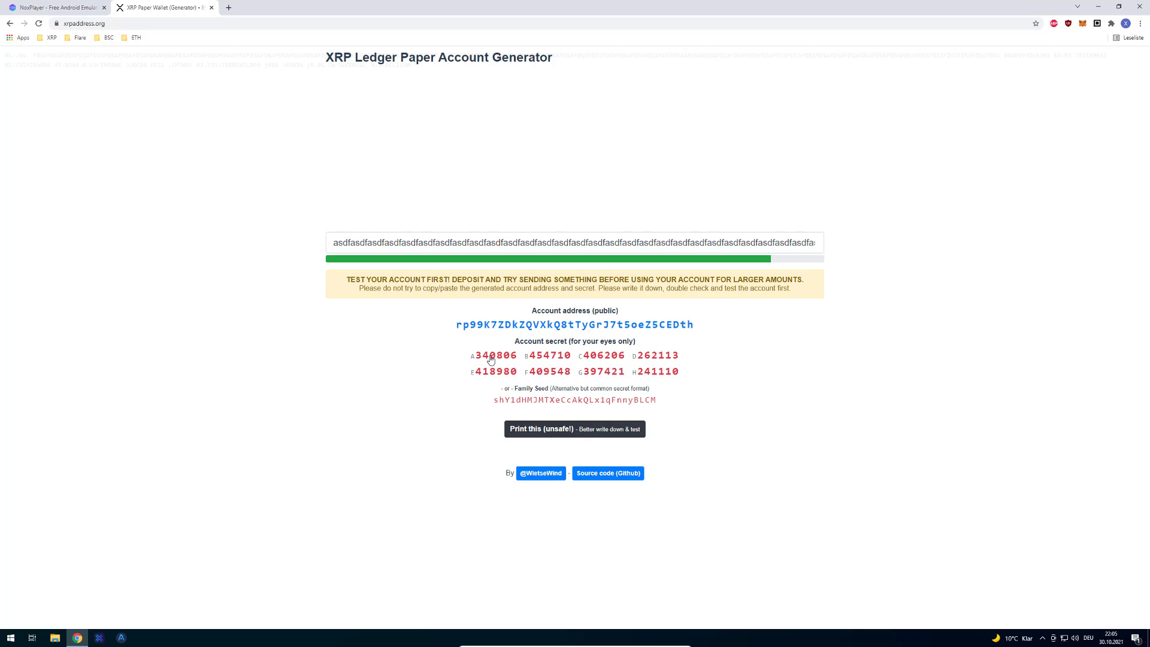
# Step: Copy the account secret and family seed from the generator page to the clipboard
pyautogui.click(493, 361)
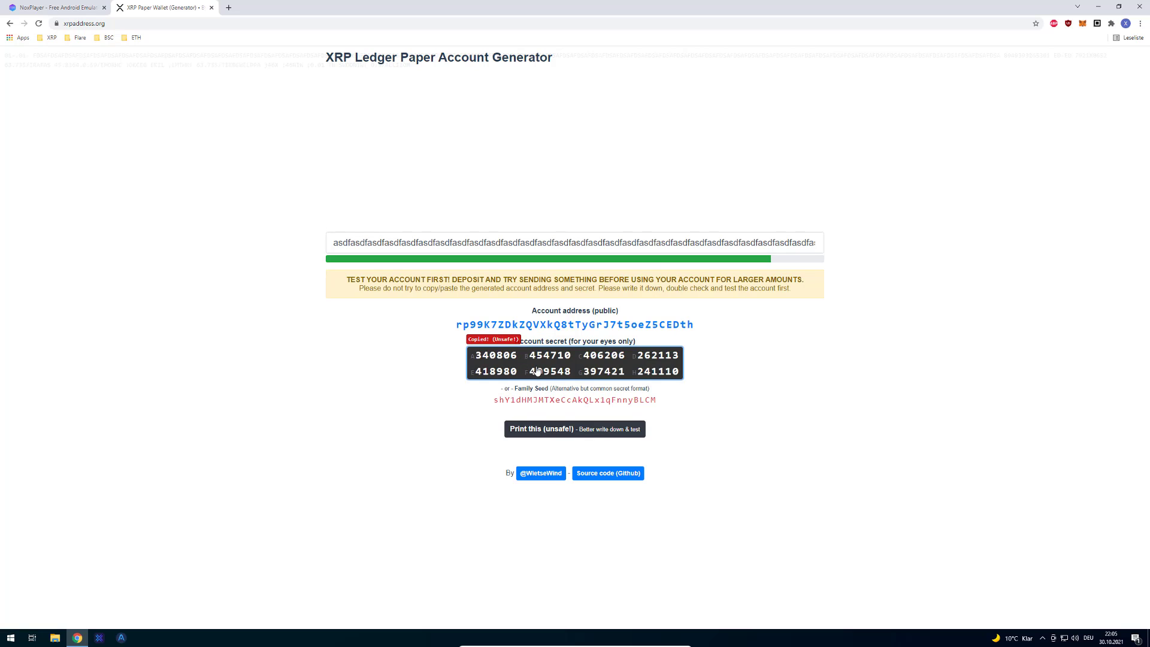
pyautogui.click(533, 404)
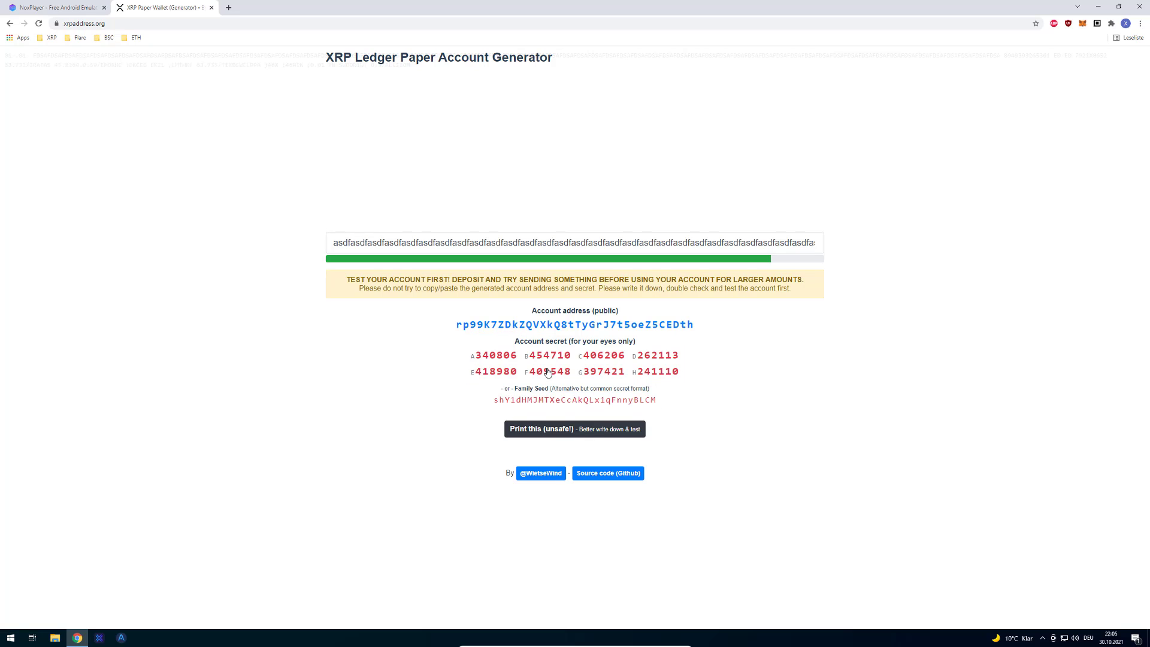
pyautogui.click(543, 376)
pyautogui.click(549, 399)
pyautogui.click(553, 353)
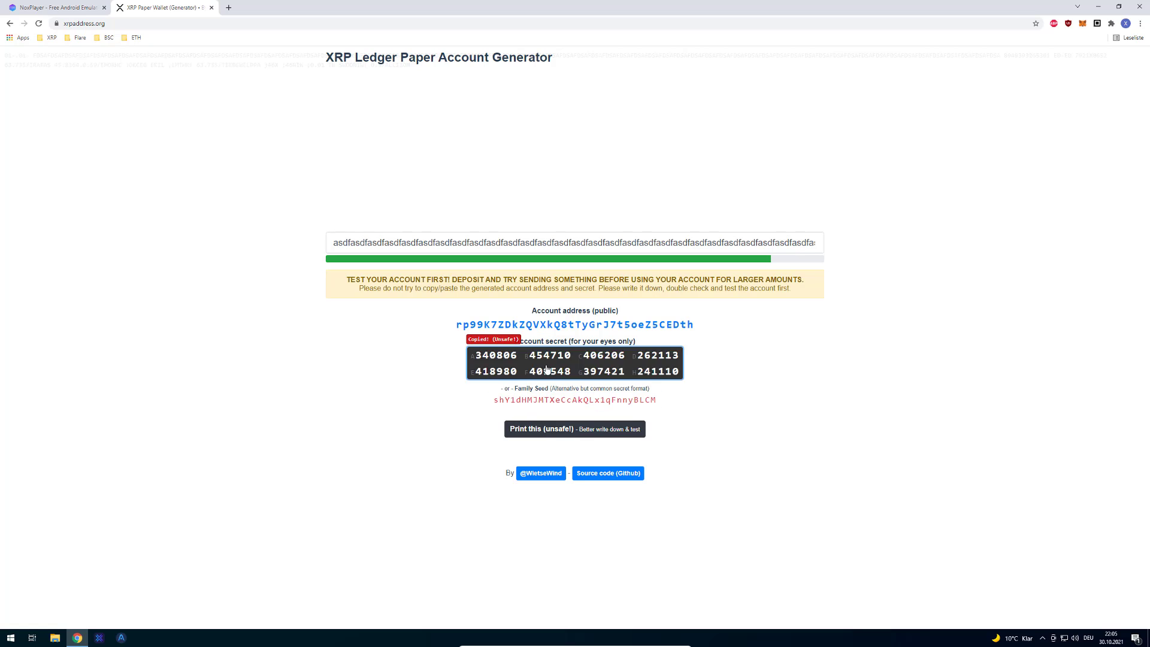
pyautogui.click(503, 362)
pyautogui.click(485, 360)
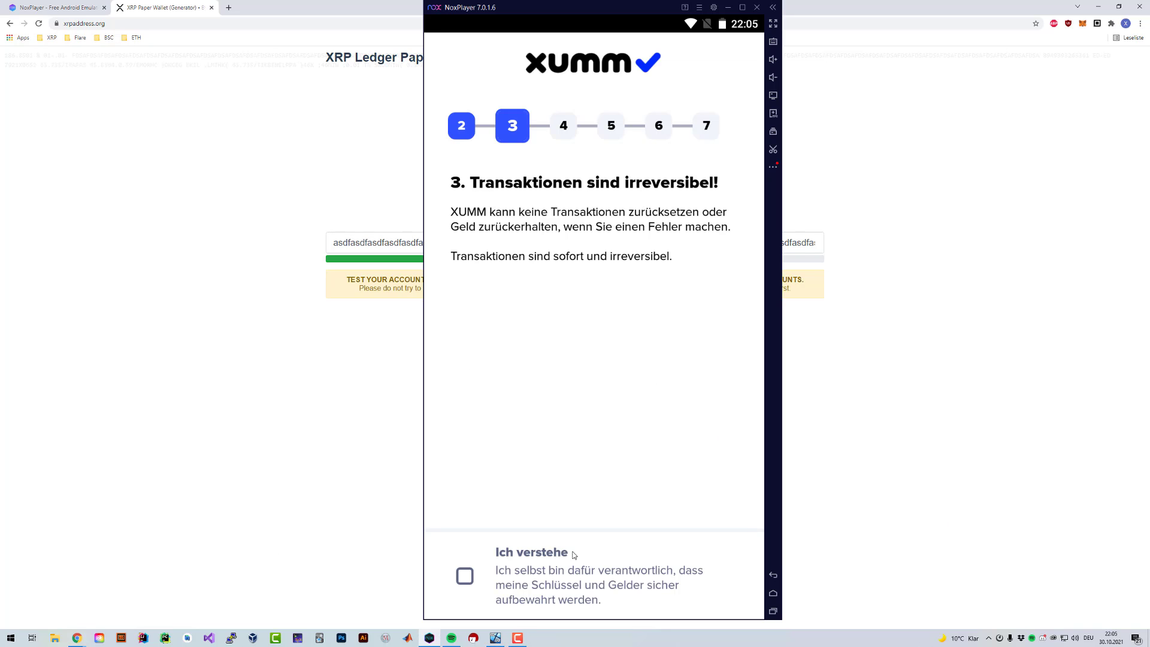
# Step: Acknowledge step 3 about irreversible transactions and close the version 2.2.1 Neuigkeiten dialog
pyautogui.click(518, 572)
pyautogui.moveTo(568, 8); pyautogui.dragTo(693, 11)
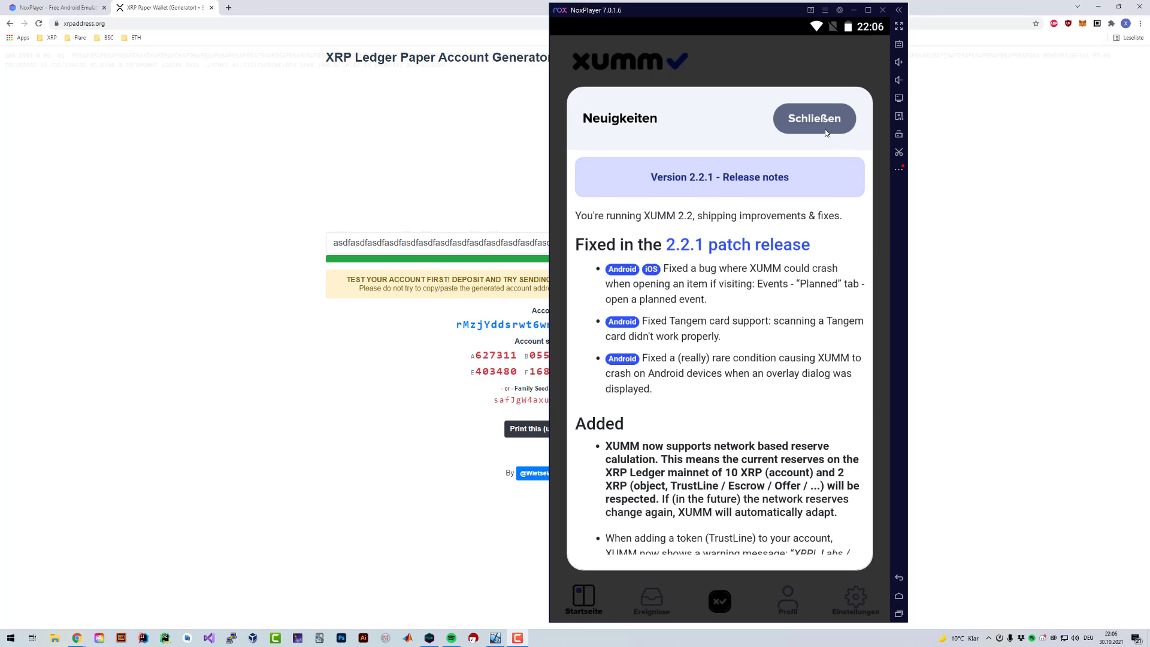
pyautogui.click(825, 128)
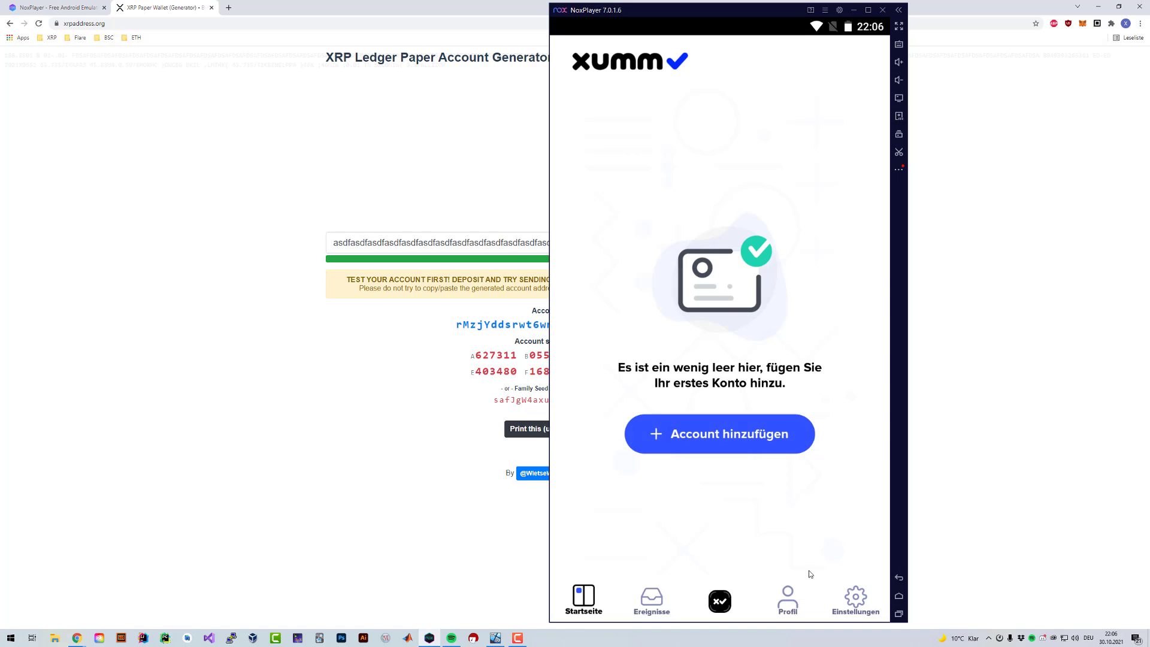
# Step: Browse the Erweitert and Konten pages in XUMM's Einstellungen
pyautogui.click(845, 599)
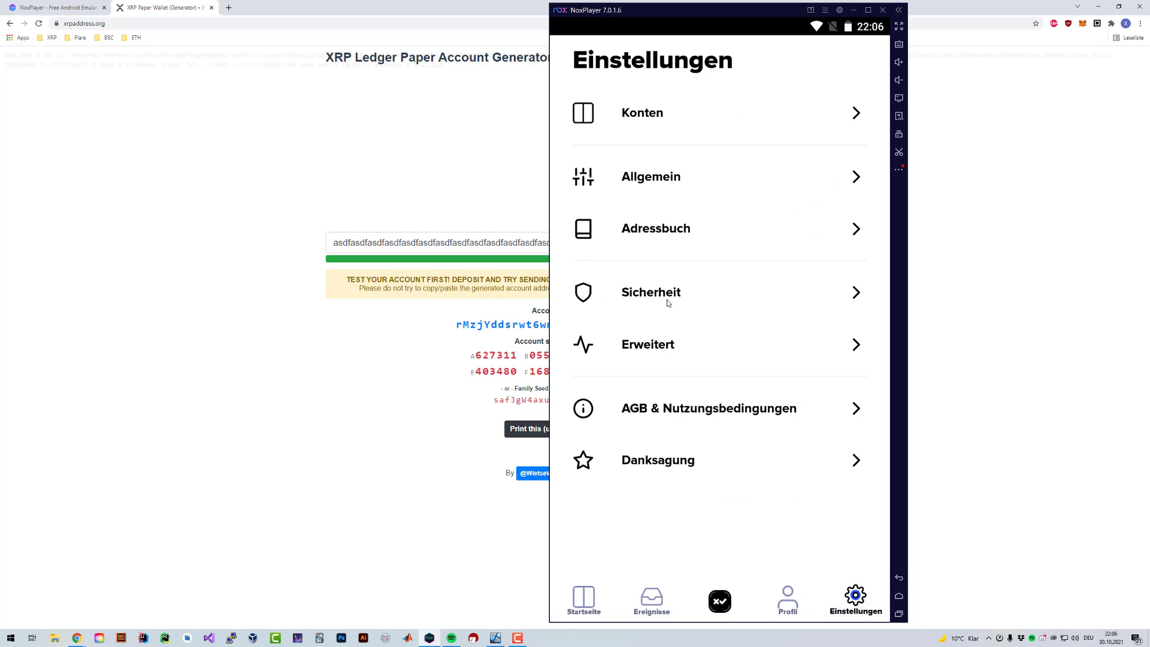
pyautogui.click(664, 352)
pyautogui.scroll(-1, 743, 177)
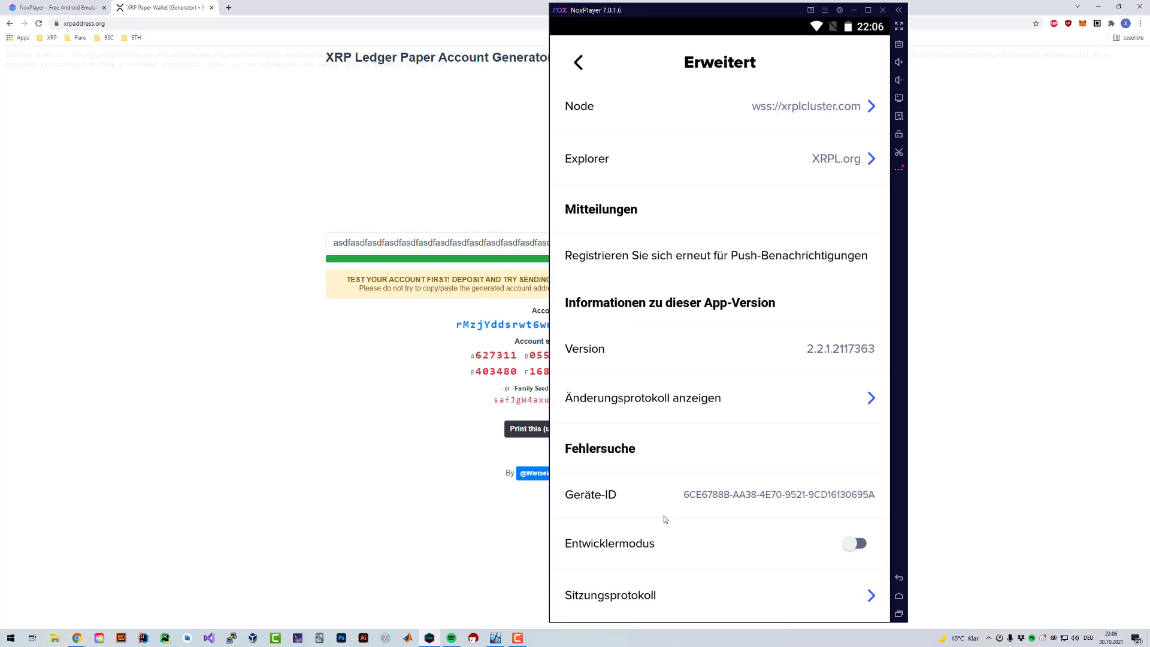
pyautogui.scroll(1, 659, 497)
pyautogui.scroll(-1, 612, 167)
pyautogui.scroll(1, 626, 228)
pyautogui.click(578, 66)
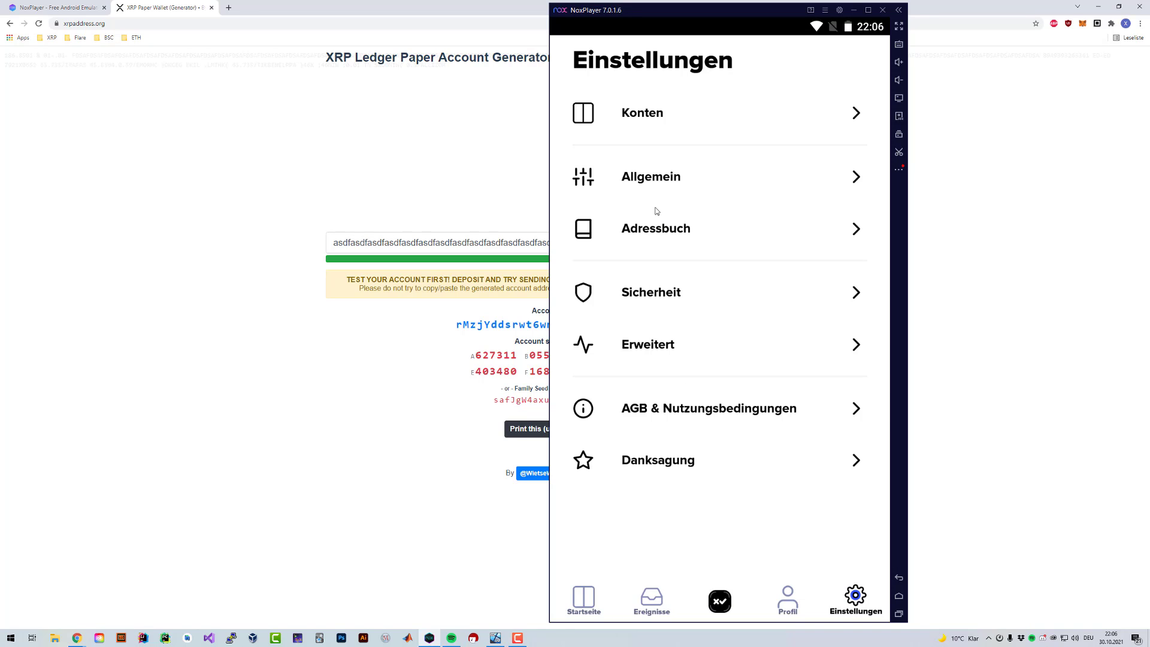
pyautogui.click(650, 134)
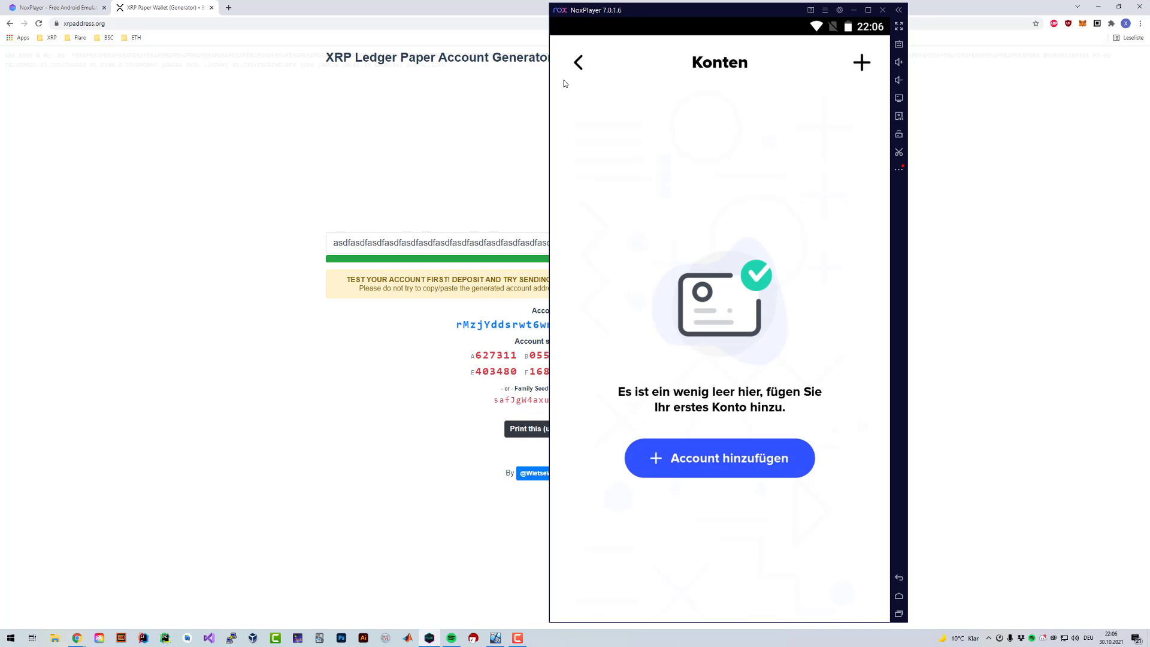
pyautogui.click(572, 73)
# Step: Set the language to English under Allgemein > Sprache and return to the Home tab
pyautogui.click(742, 168)
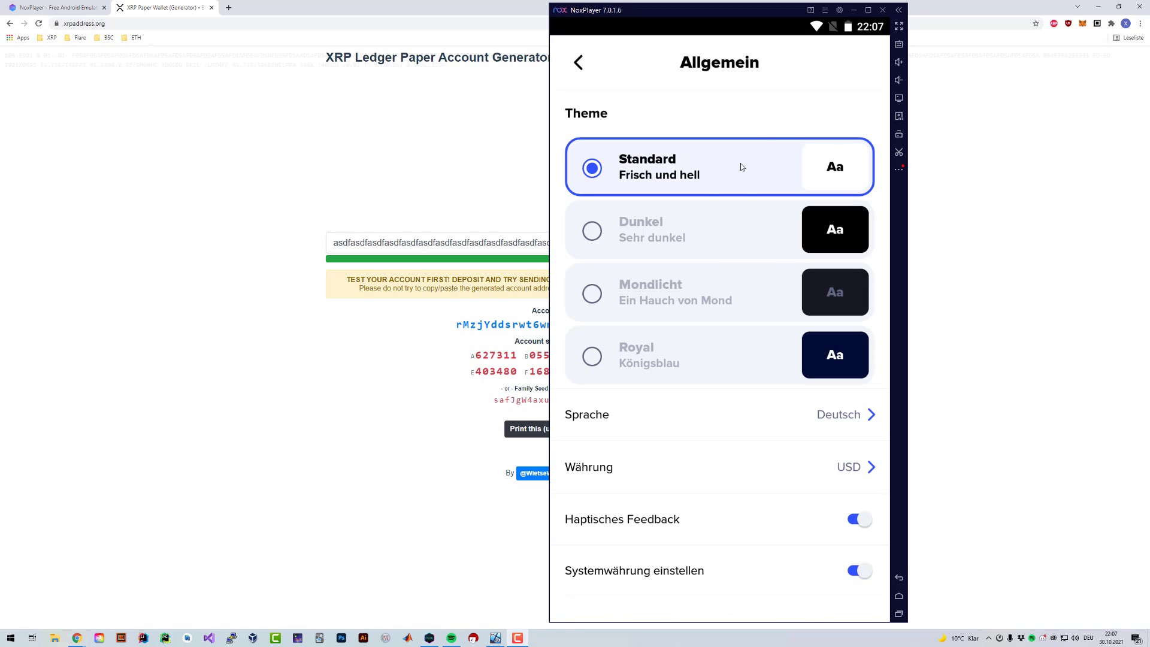
pyautogui.click(790, 413)
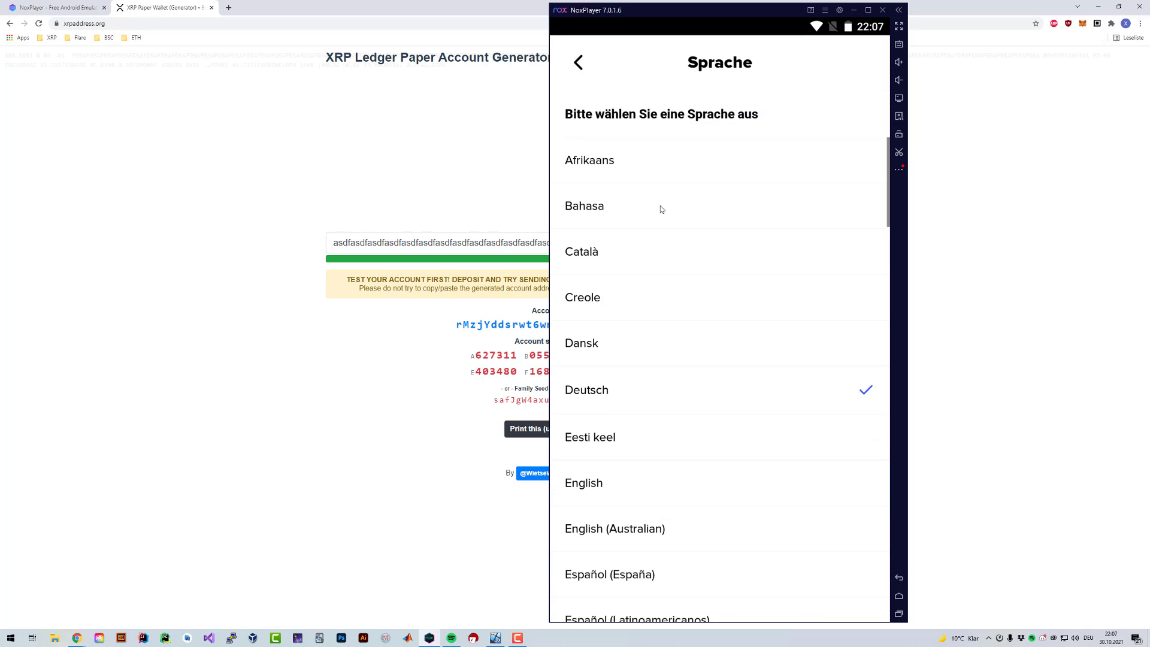
pyautogui.moveTo(623, 424); pyautogui.dragTo(649, 260)
pyautogui.click(617, 159)
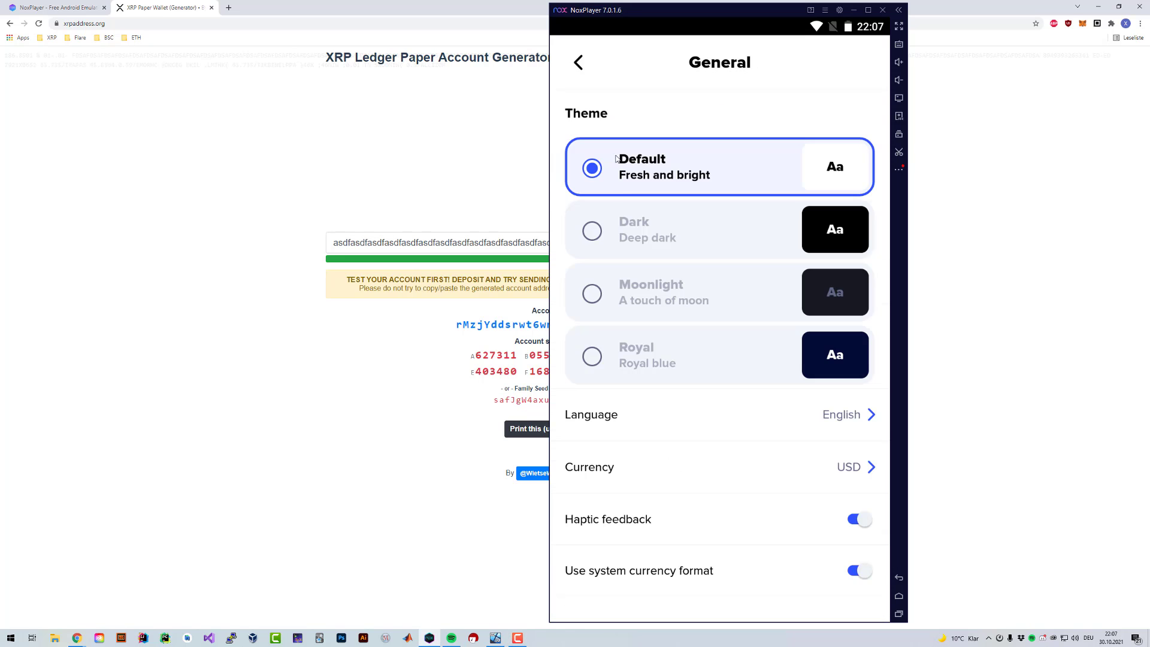
pyautogui.click(579, 54)
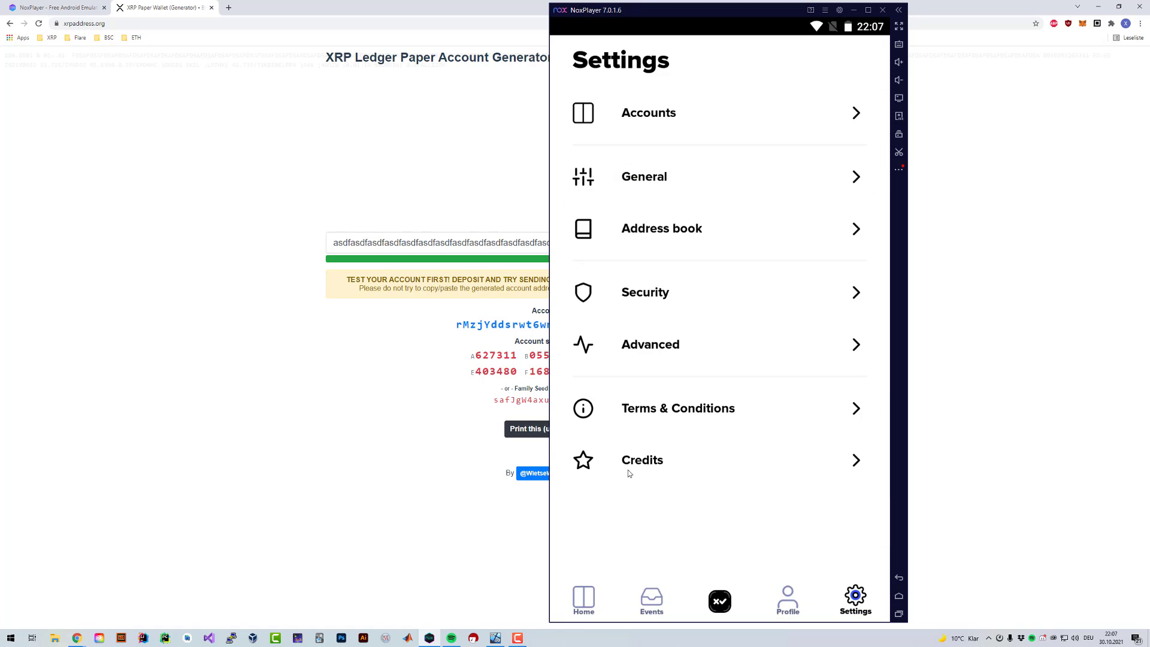
pyautogui.click(602, 590)
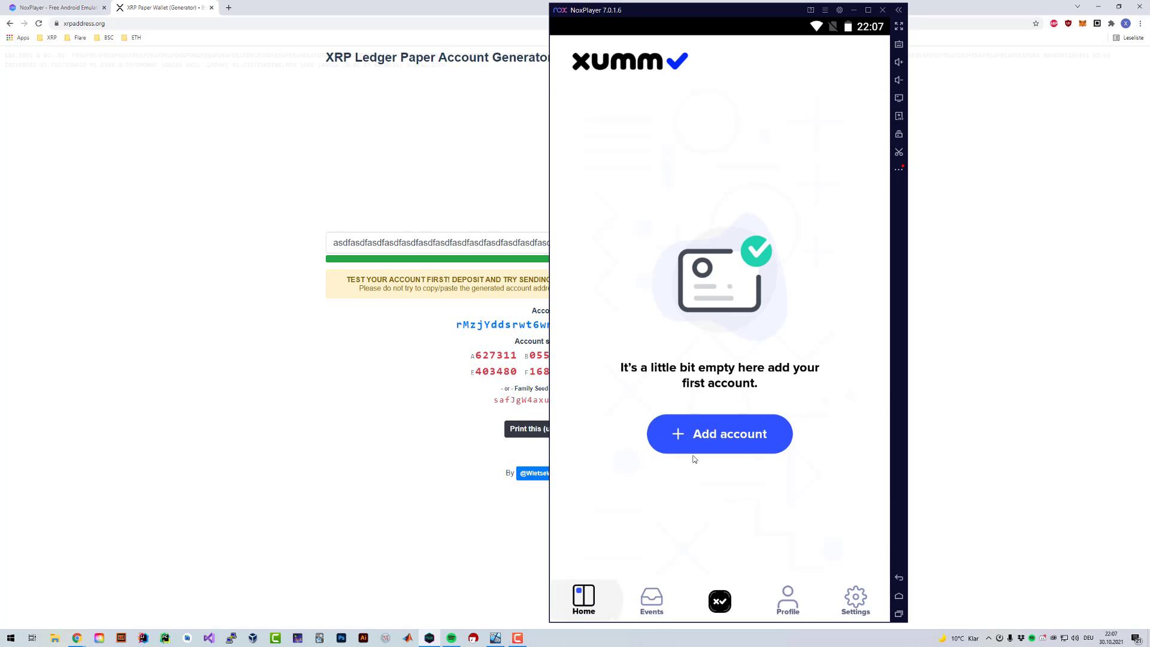
# Step: Start importing an existing account with Full access and continue to the secret type choice
pyautogui.click(697, 442)
pyautogui.click(746, 499)
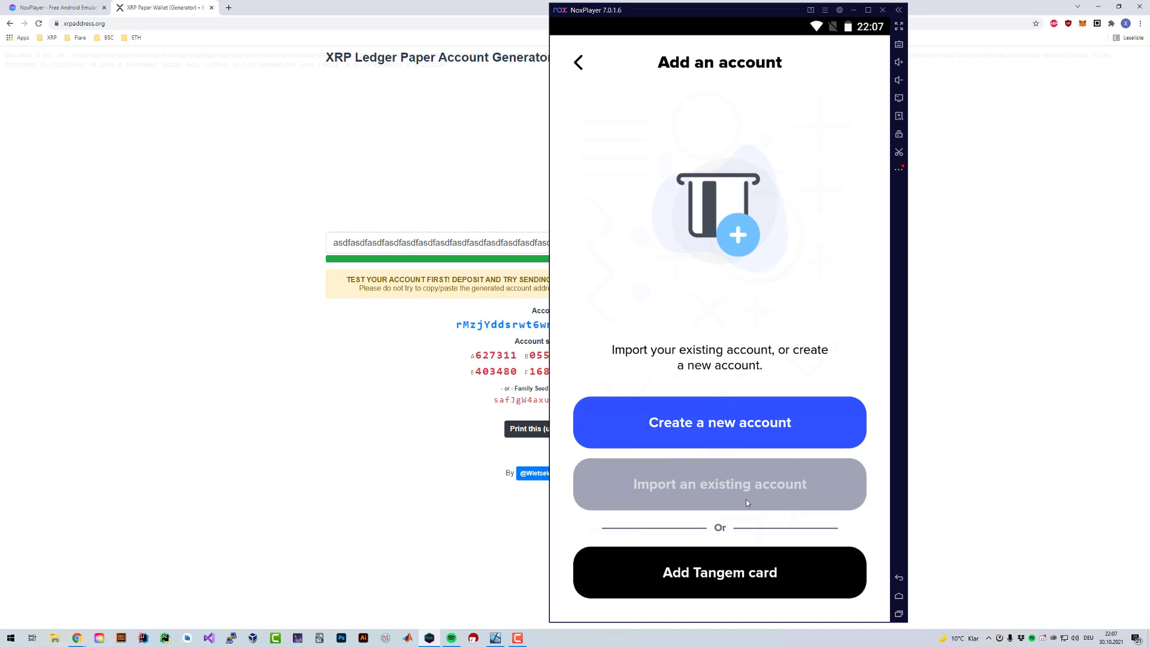
pyautogui.click(749, 483)
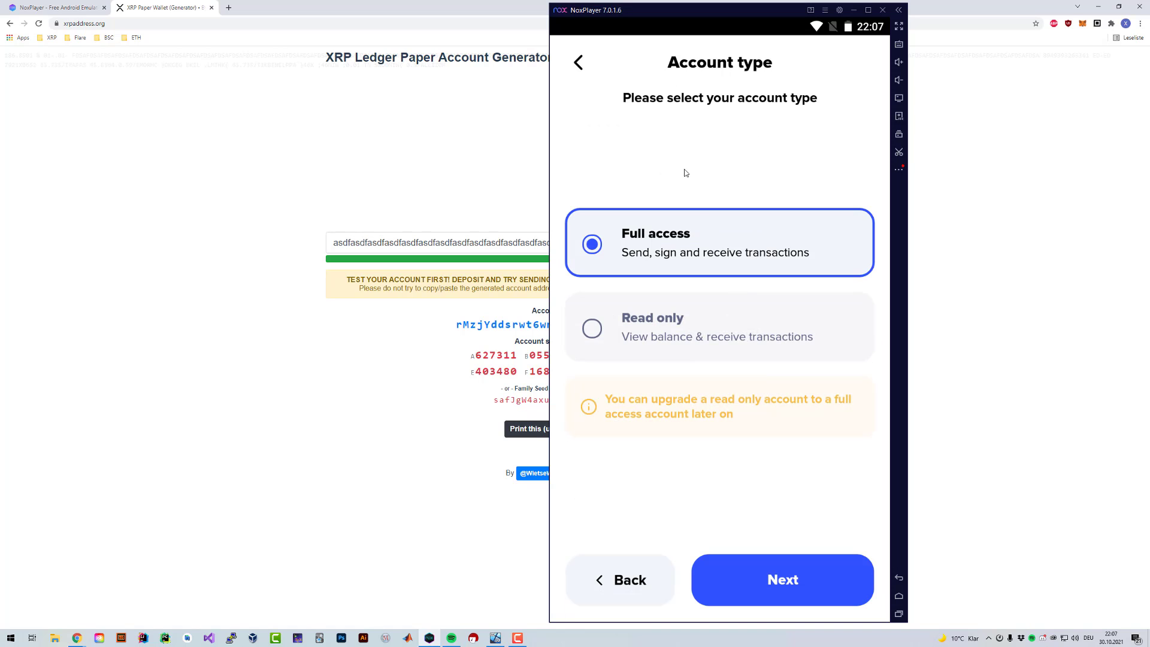
pyautogui.click(729, 222)
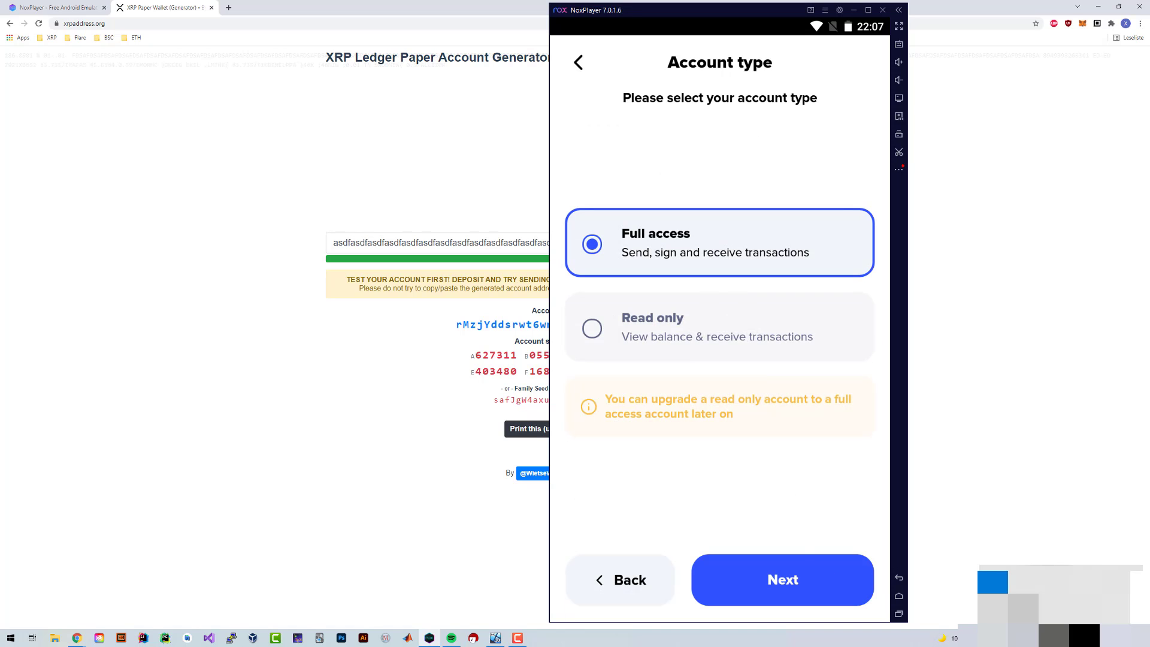
pyautogui.click(822, 573)
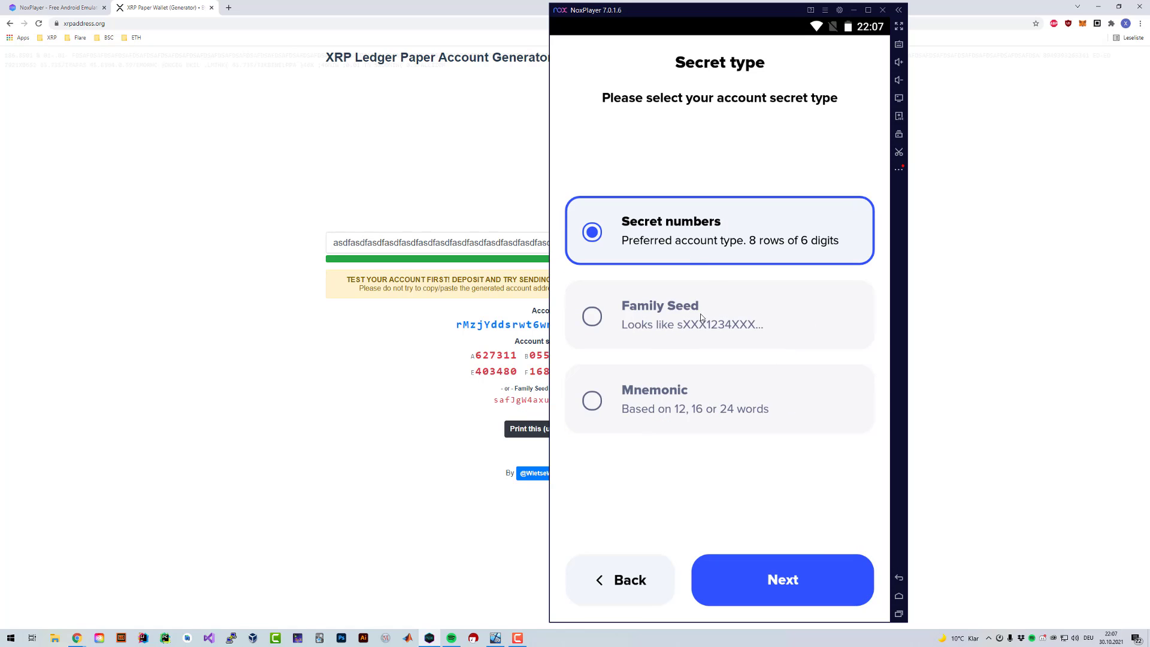
# Step: Try entering secret numbers, then go back to the secret type choice
pyautogui.moveTo(706, 10); pyautogui.dragTo(895, 16)
pyautogui.click(982, 574)
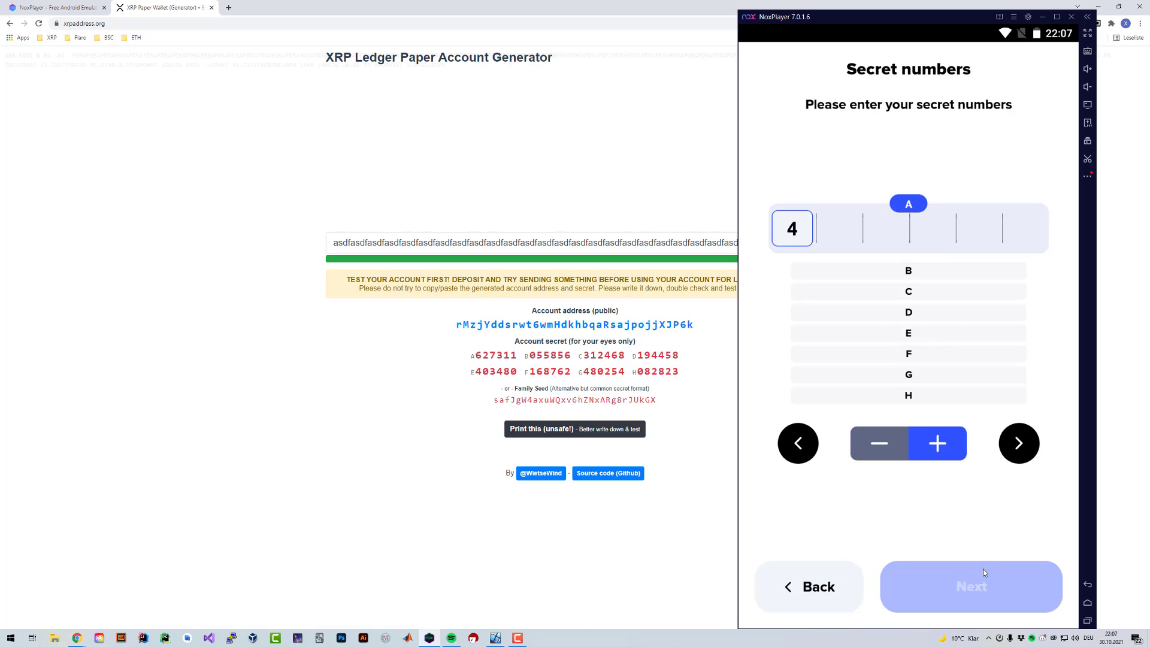
pyautogui.write('438731')
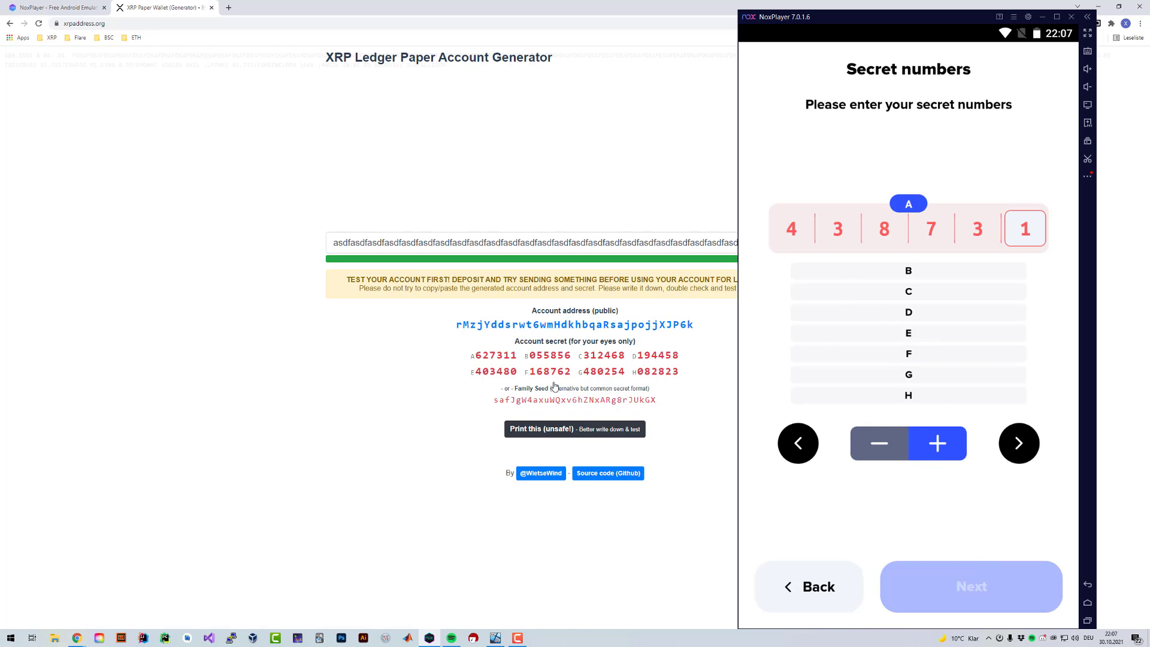
pyautogui.click(842, 585)
# Step: Choose Family Seed as the secret type and paste the copied seed into the field
pyautogui.click(871, 336)
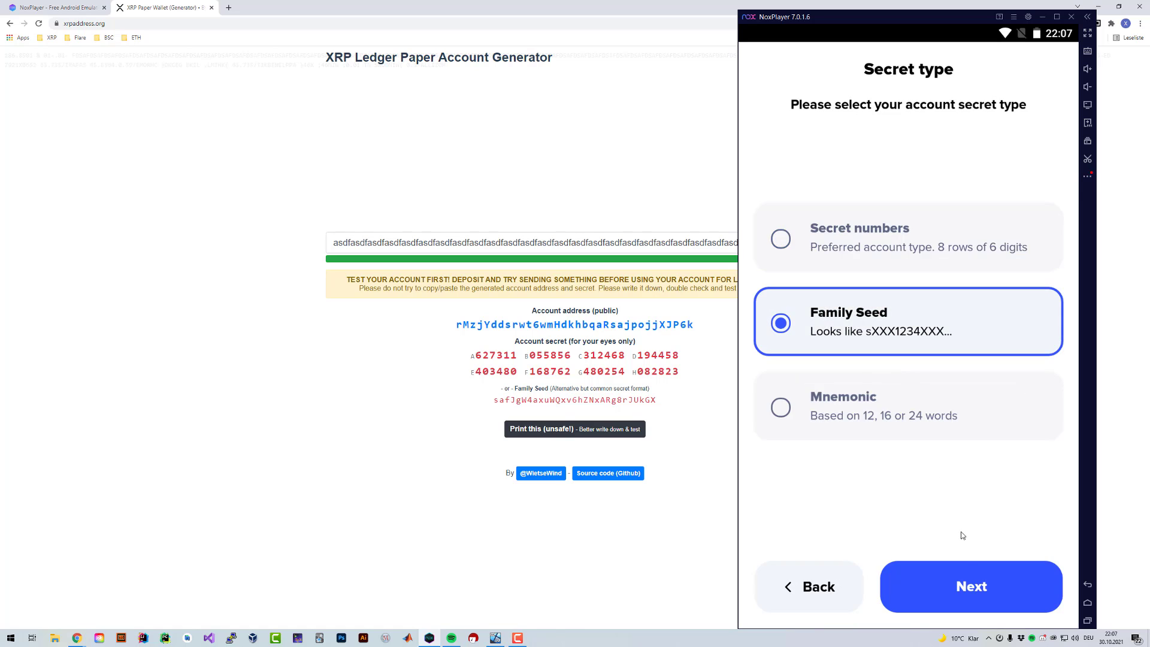
pyautogui.click(972, 586)
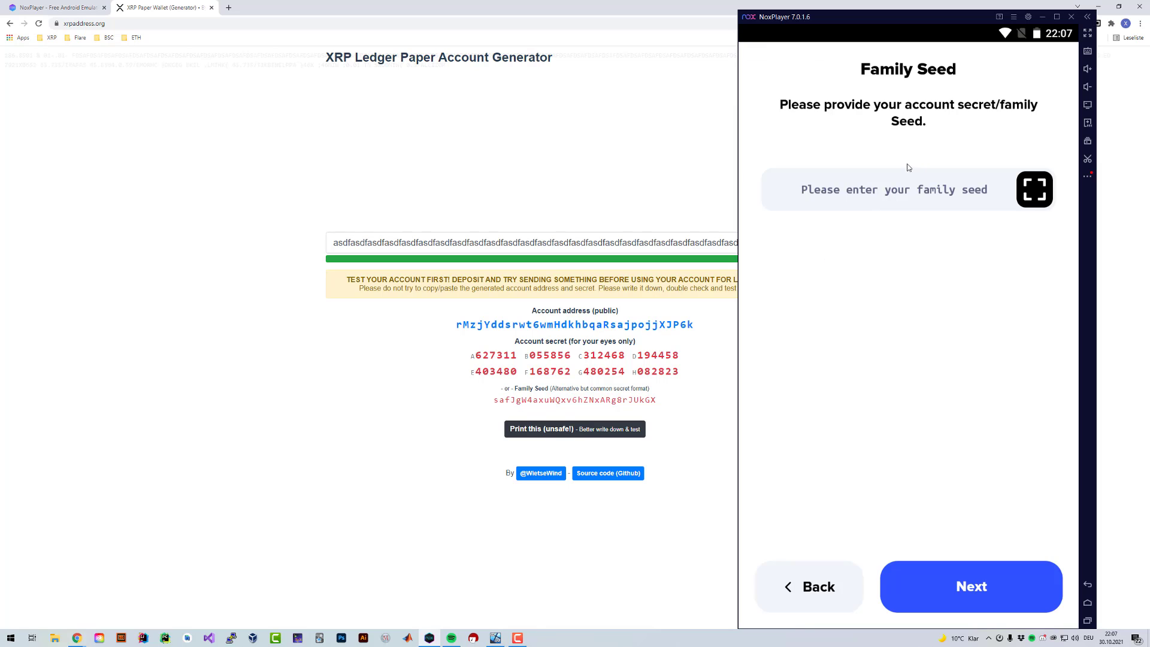
pyautogui.hotkey('ctrl', 'v')
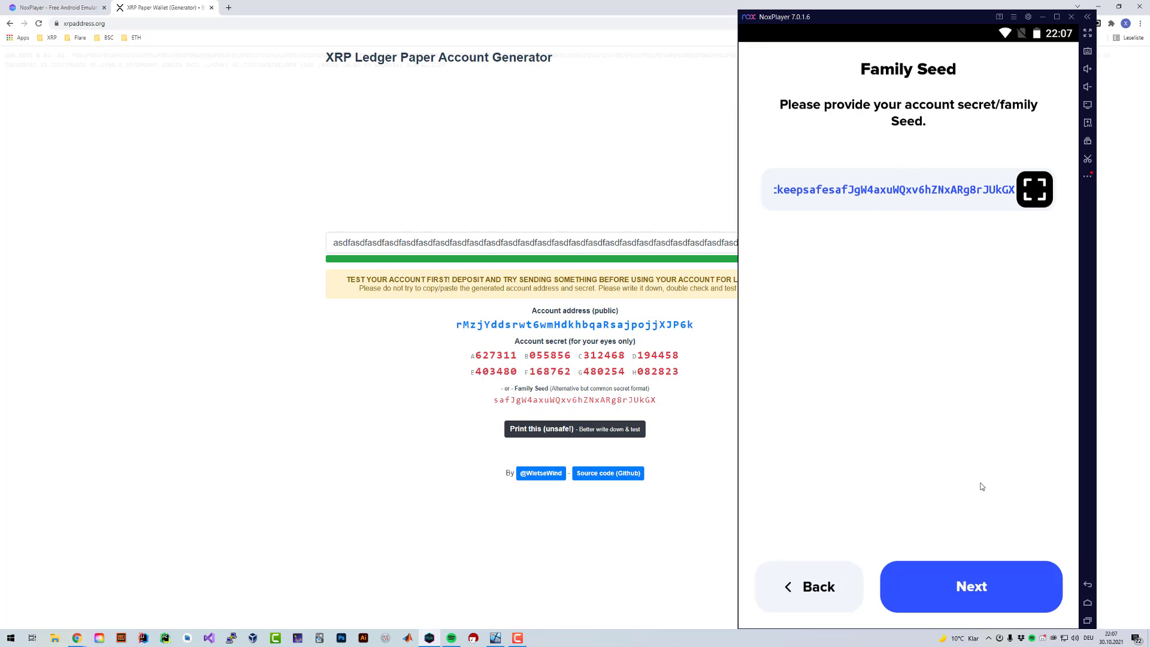
# Step: Delete the extra text before the seed, continue, and confirm the account's public address
pyautogui.doubleClick(867, 200)
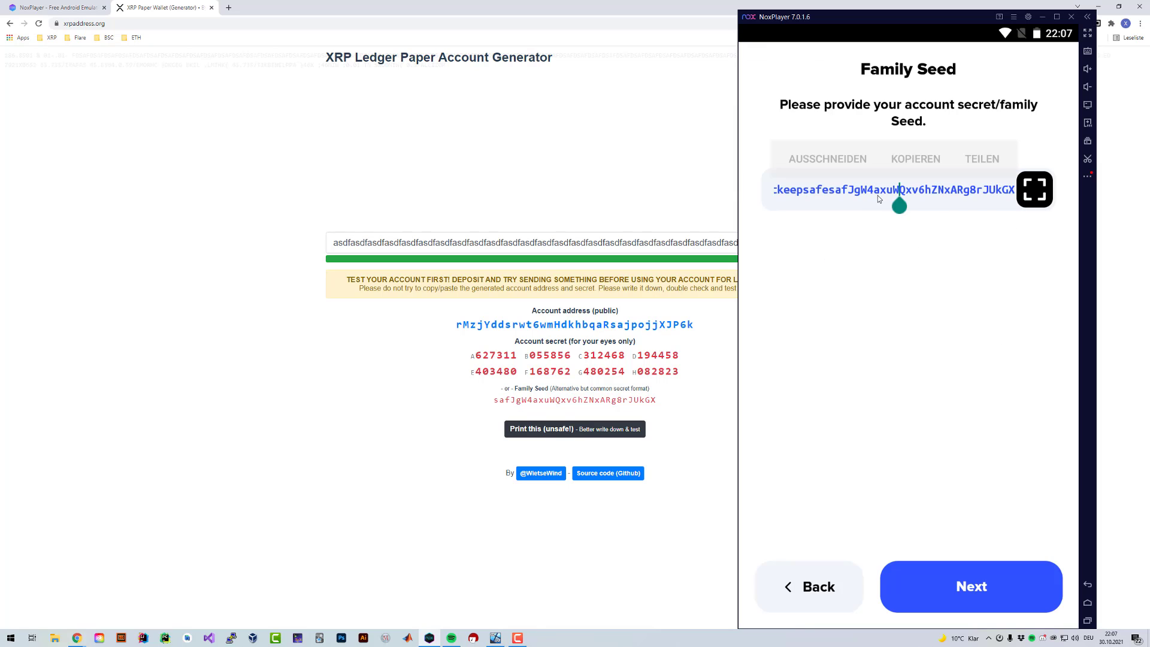
pyautogui.click(849, 192)
pyautogui.doubleClick(849, 193)
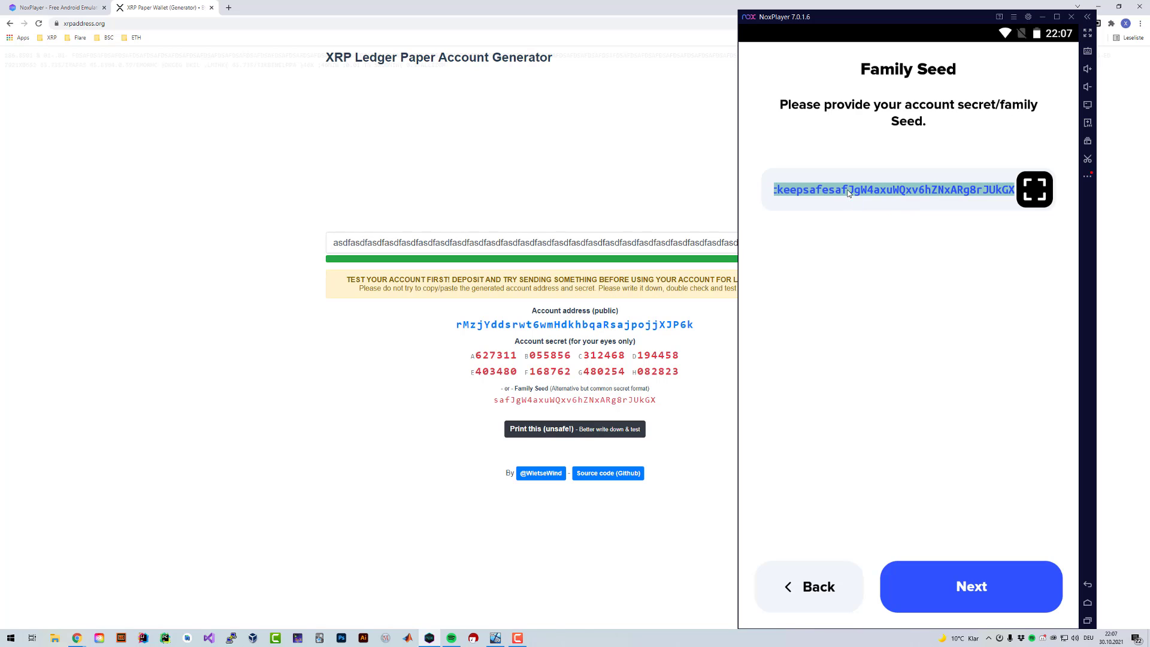
pyautogui.click(836, 192)
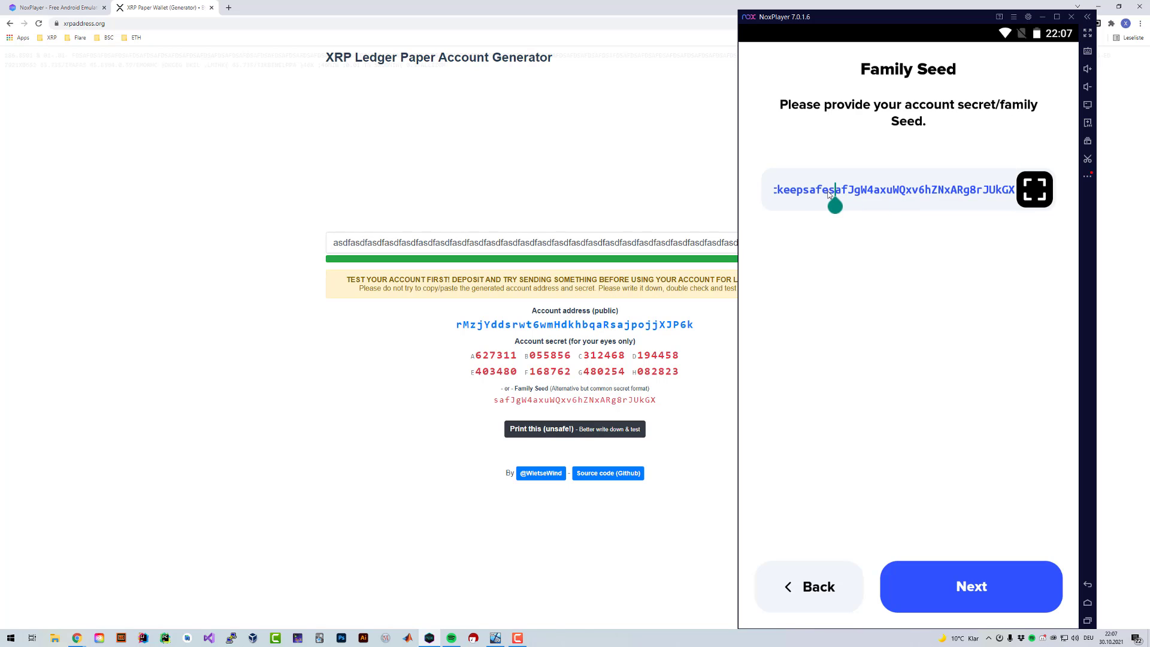
pyautogui.doubleClick(832, 193)
pyautogui.click(886, 192)
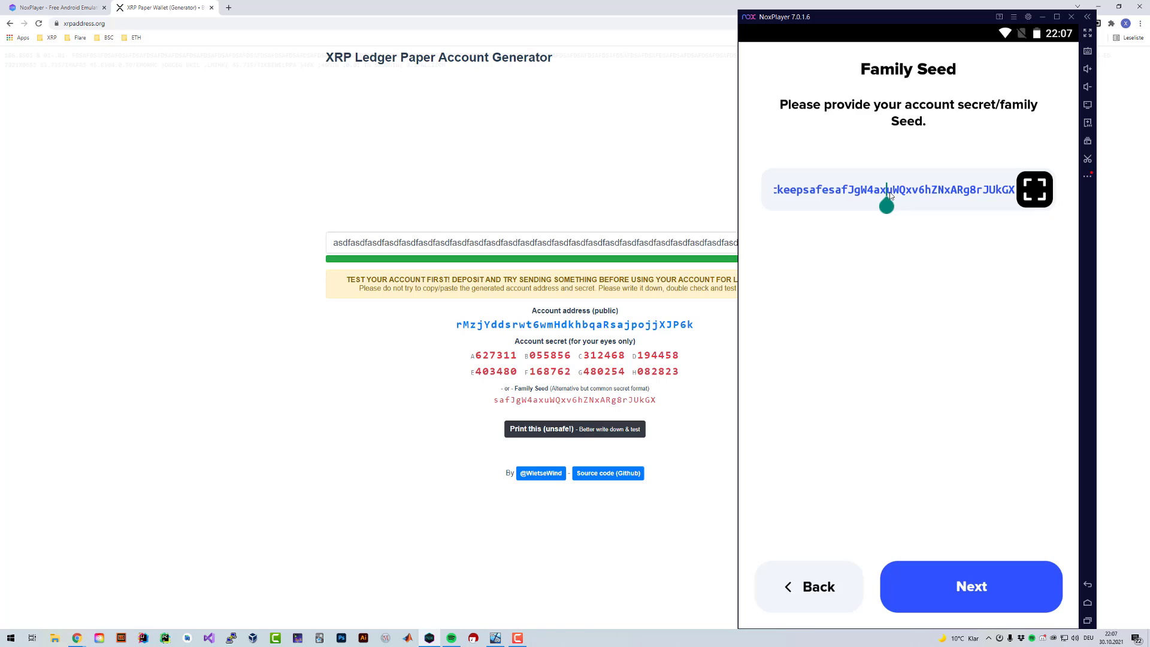
pyautogui.click(836, 191)
pyautogui.press('BackSpace')
pyautogui.press('BackSpace')
pyautogui.press('BackSpace')
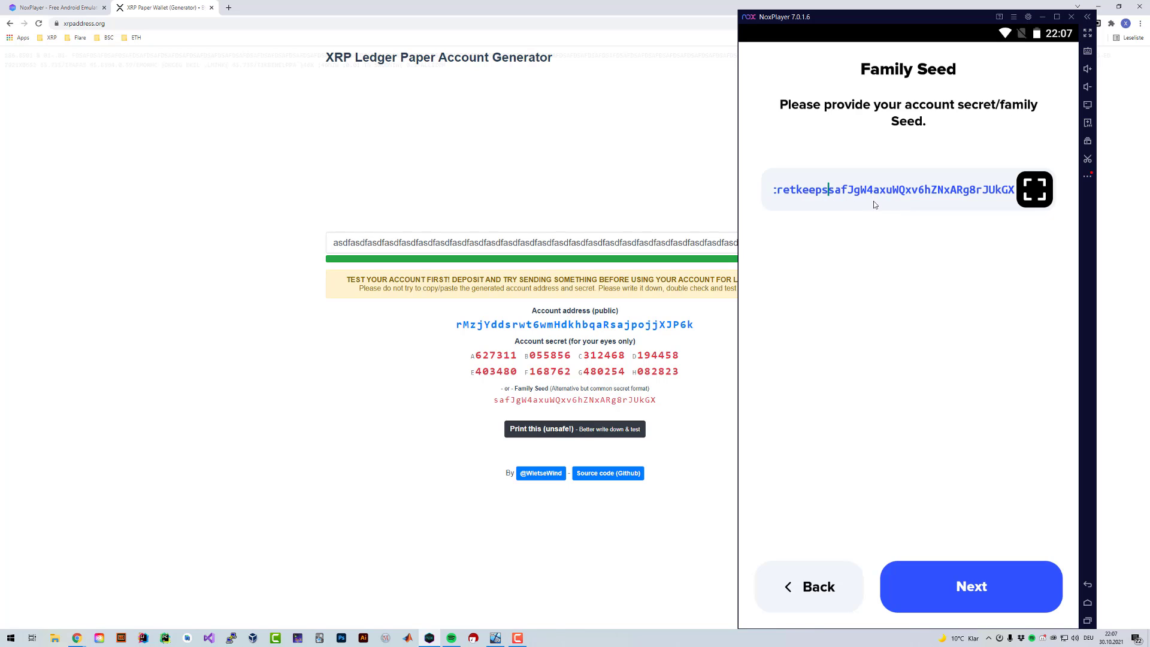
pyautogui.press('BackSpace')
pyautogui.press('BackSpace')
pyautogui.press('BackSpace')
pyautogui.press('BackSpace')
pyautogui.press('BackSpace')
pyautogui.press('BackSpace')
pyautogui.press('BackSpace')
pyautogui.press('BackSpace')
pyautogui.press('BackSpace')
pyautogui.press('BackSpace')
pyautogui.press('BackSpace')
pyautogui.press('BackSpace')
pyautogui.press('BackSpace')
pyautogui.press('BackSpace')
pyautogui.click(983, 591)
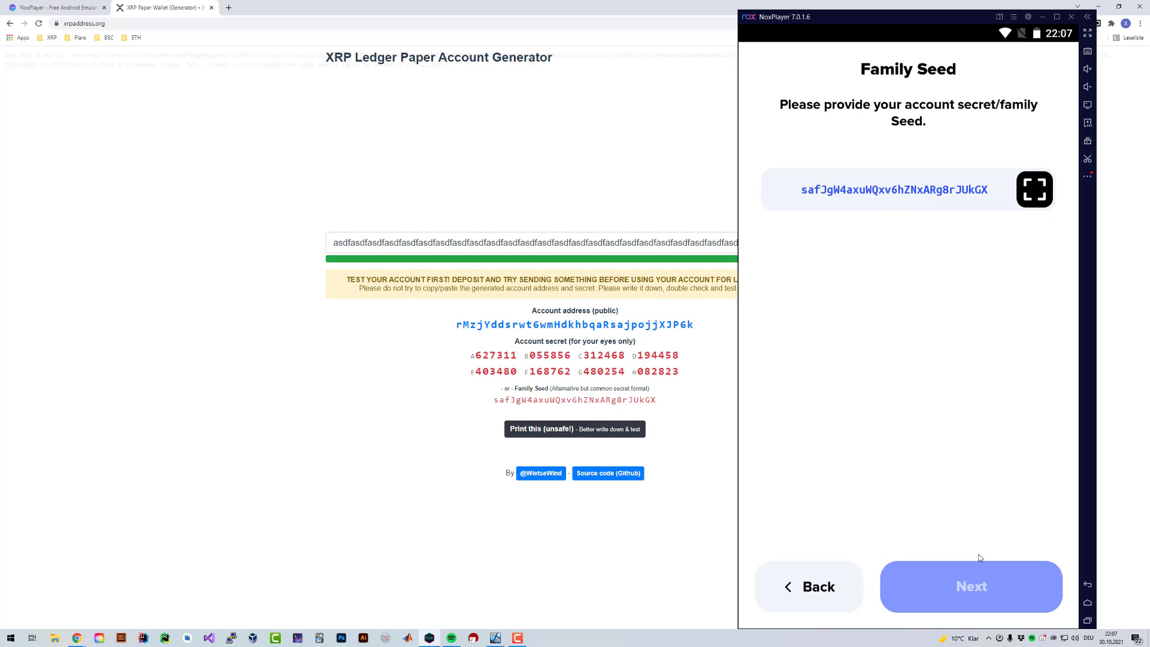
pyautogui.click(1007, 581)
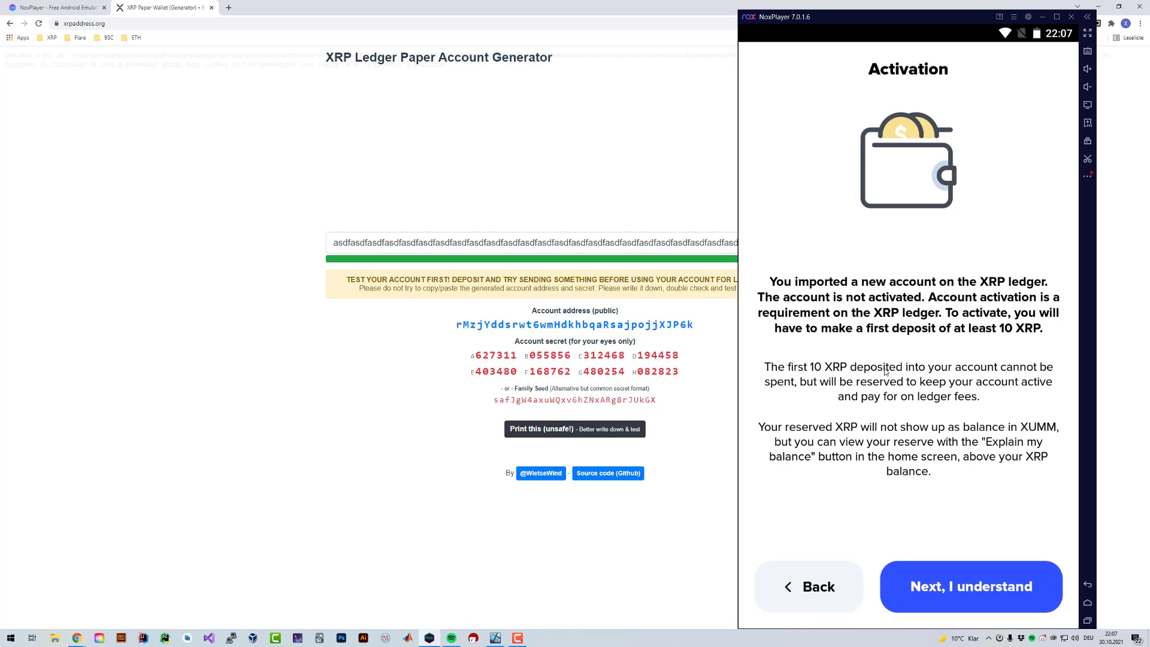
# Step: Acknowledge the activation notice, pass Extra security, label the account 'Tetst' and finish with Hooray
pyautogui.click(968, 582)
pyautogui.click(968, 584)
pyautogui.write('Tetst')
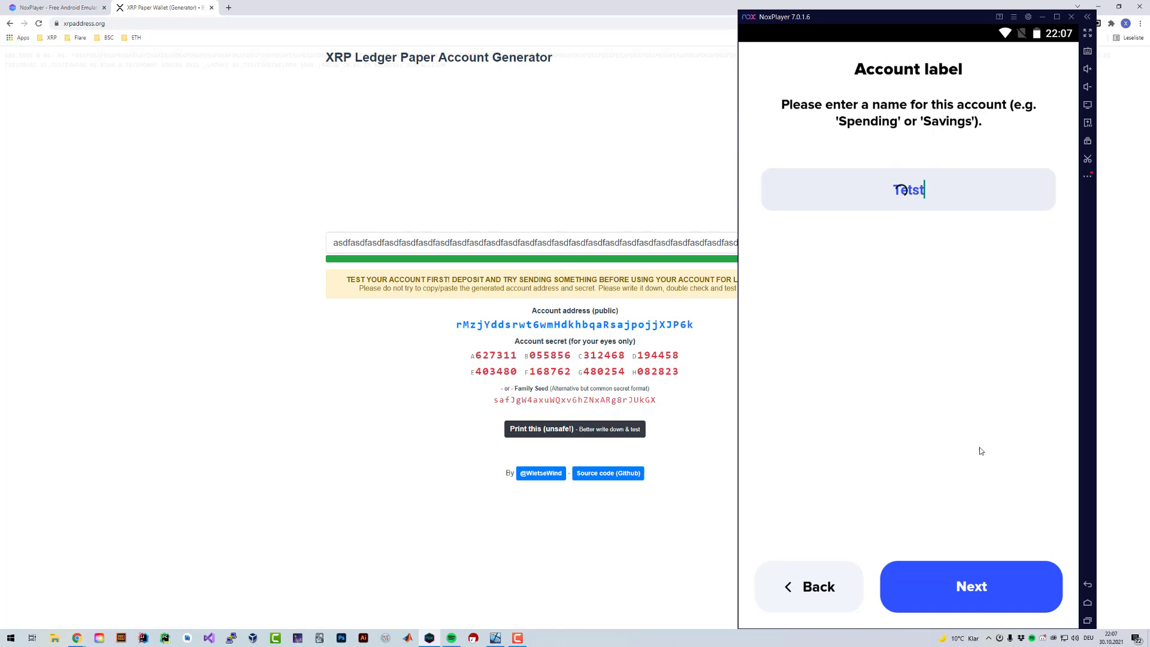
pyautogui.click(984, 566)
pyautogui.click(984, 566)
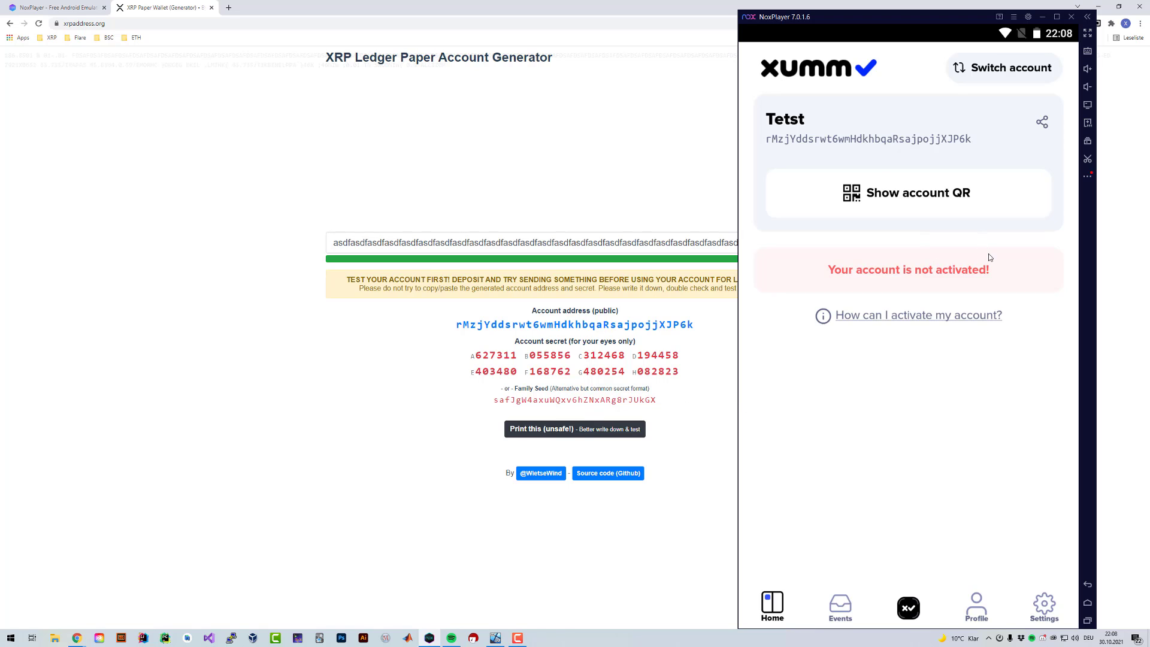
pyautogui.moveTo(875, 13); pyautogui.dragTo(828, 9)
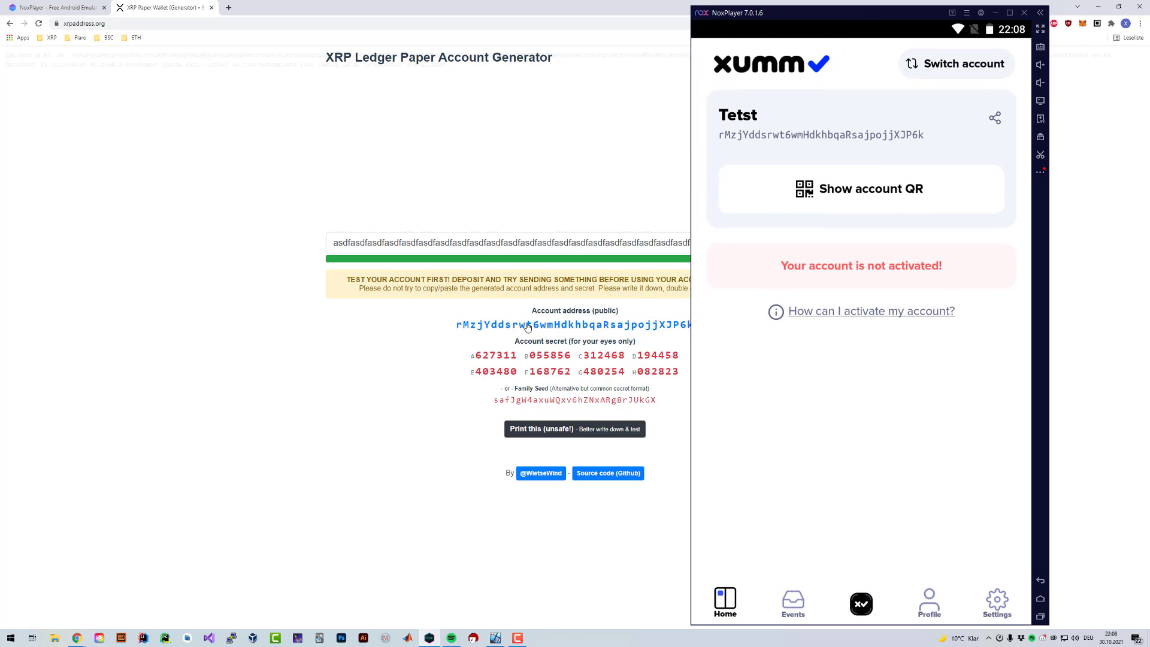